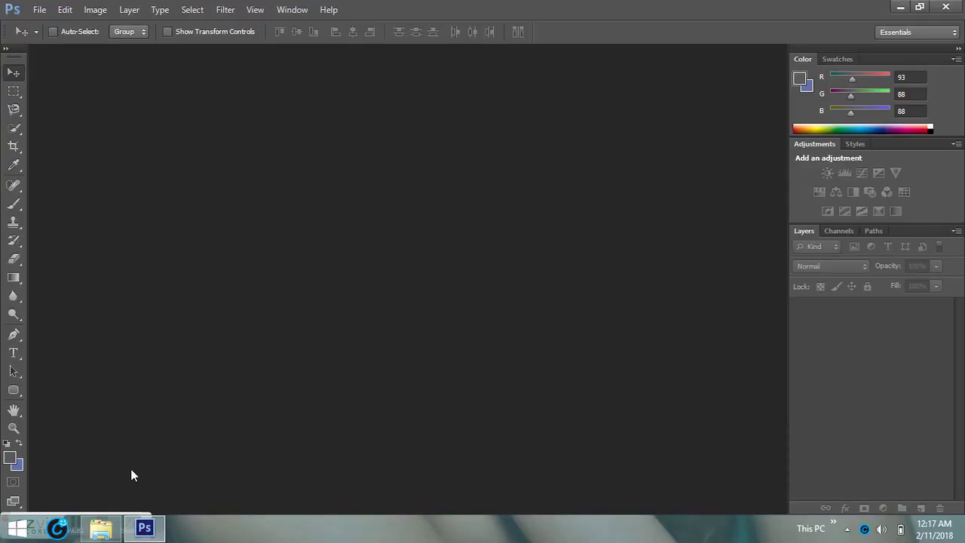
Open thailand-girl.jpg in Photoshop by dragging it from the Images folder
click(101, 527)
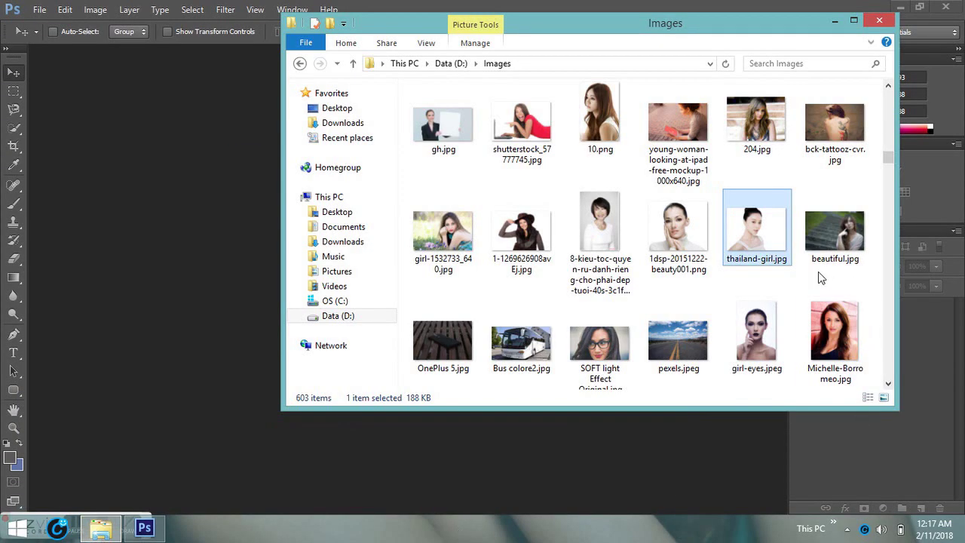
drag(763, 235, 207, 248)
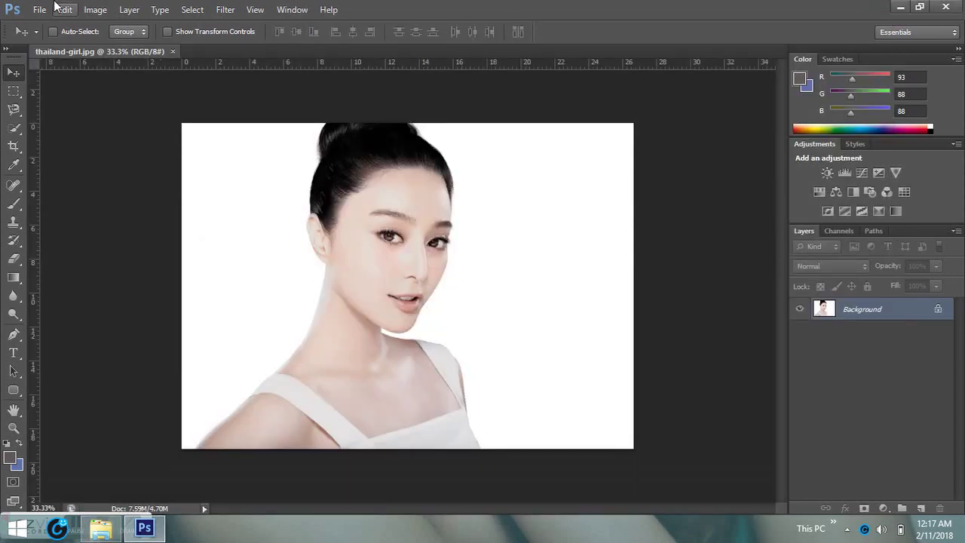
click(37, 10)
Create a new 1280 × 720 pixel document with a white background
click(46, 26)
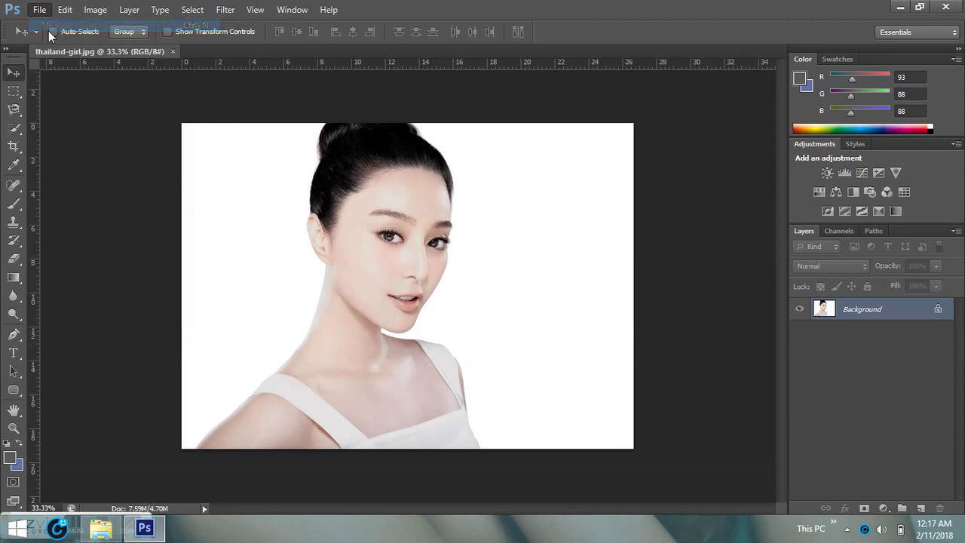
drag(442, 183, 405, 188)
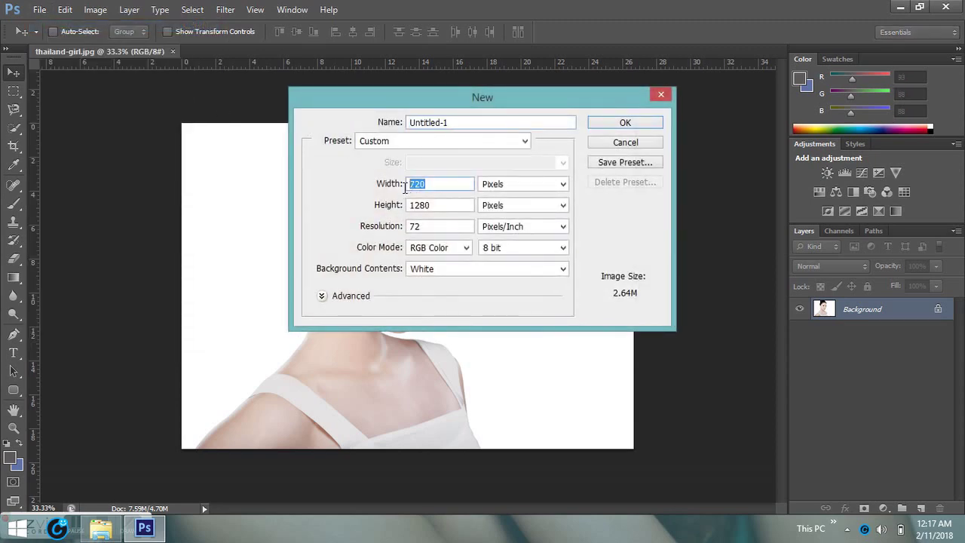
text(1280)
key(Tab)
key(Tab)
text(720)
click(620, 122)
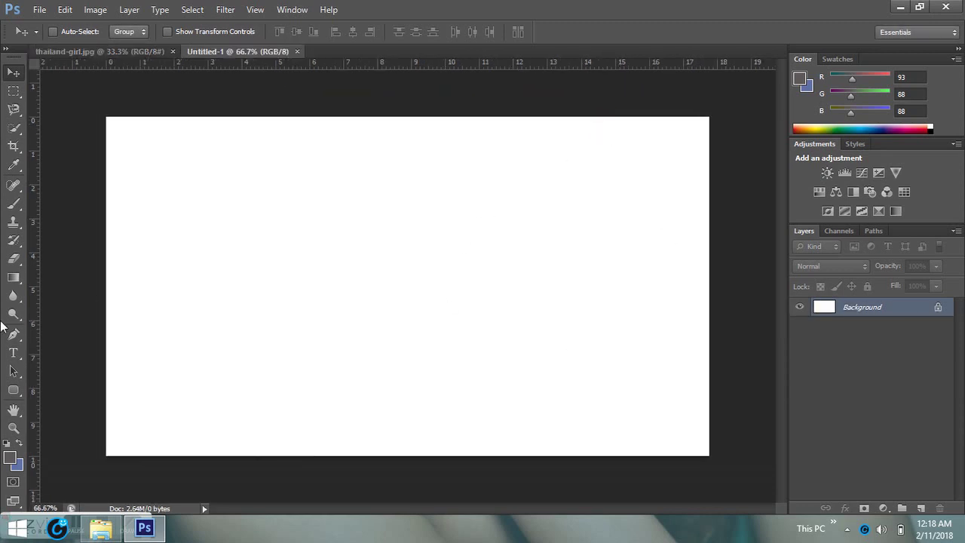
Type a capital Z in 72 pt Charlemagne Std near the canvas centre
click(14, 353)
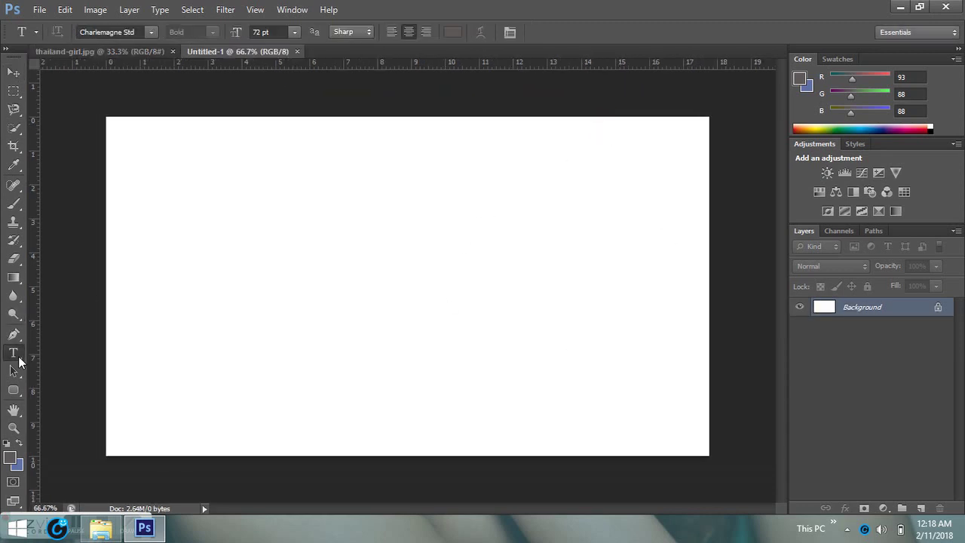
click(151, 33)
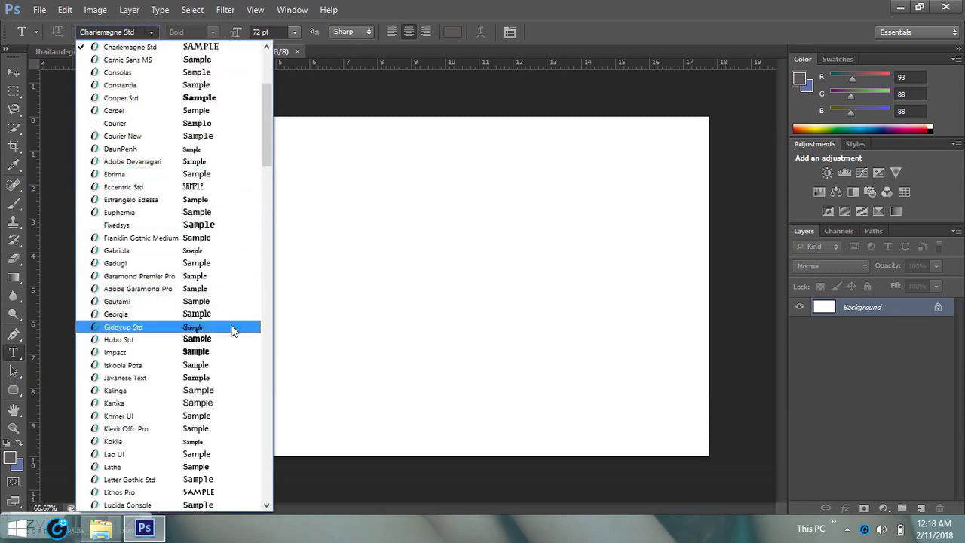
scroll(233, 336, up, 5)
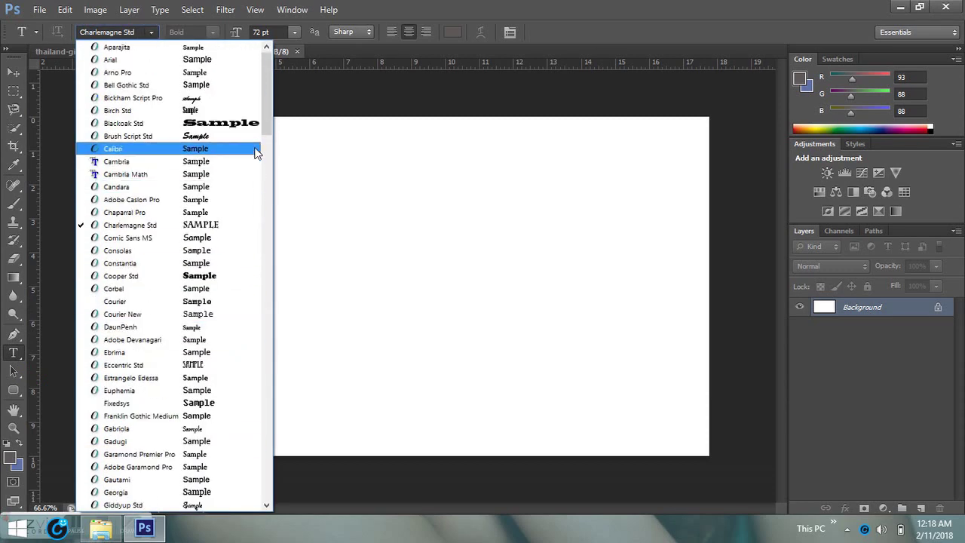
click(257, 225)
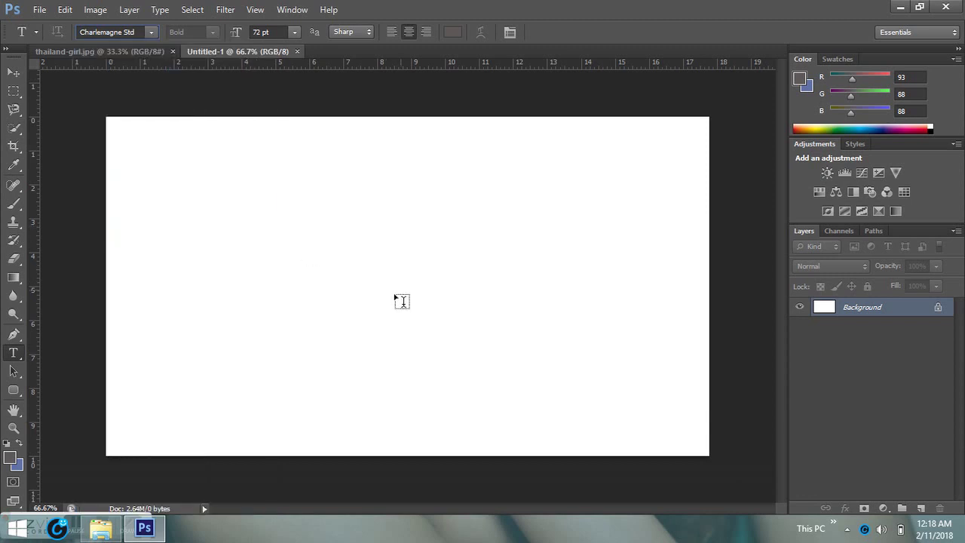
click(348, 319)
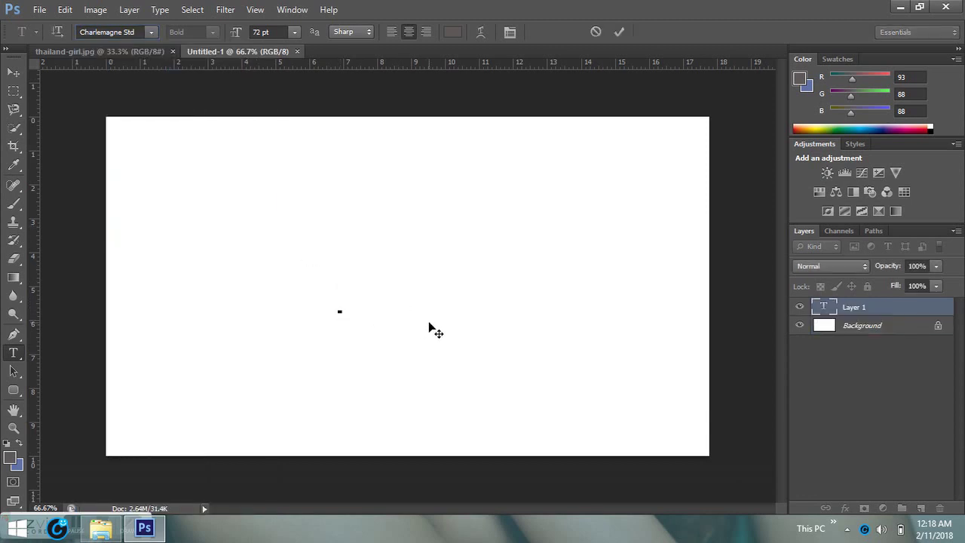
text(Z)
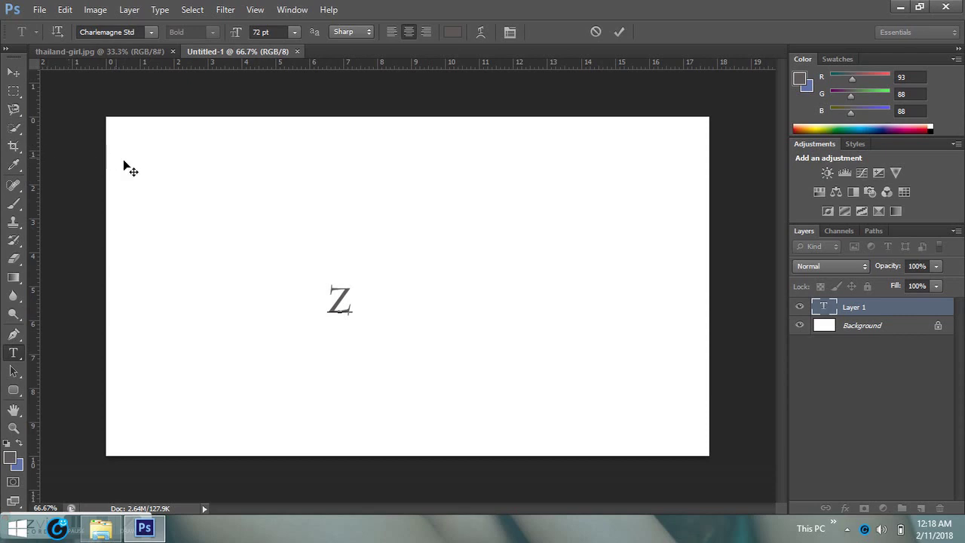
Scale the Z up to about 604 pt so it fills most of the canvas height
click(37, 13)
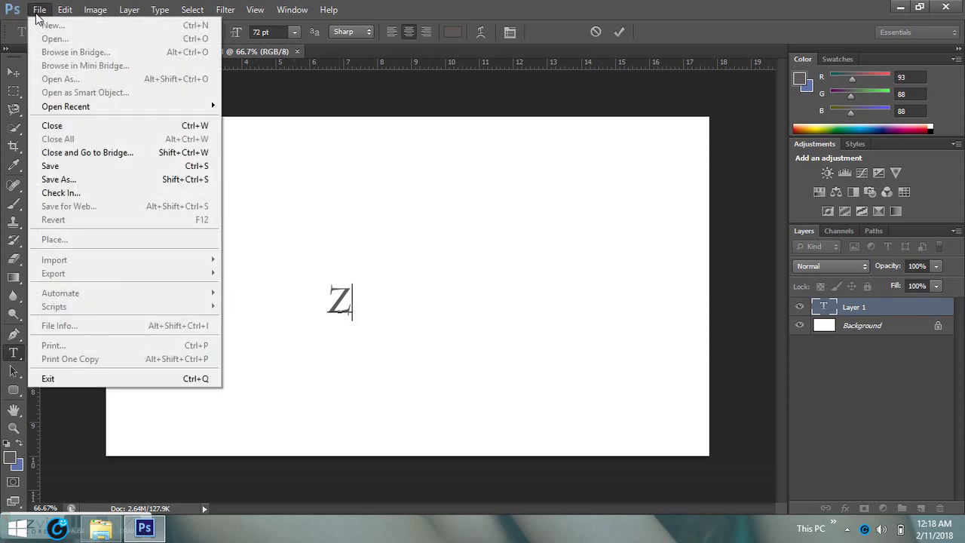
mouse_move(65, 10)
click(201, 259)
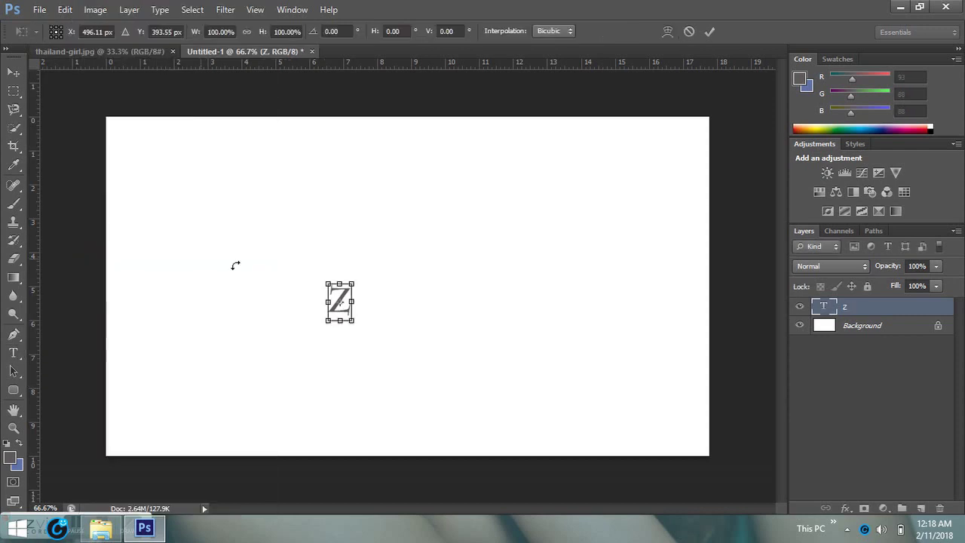
drag(352, 322, 487, 422)
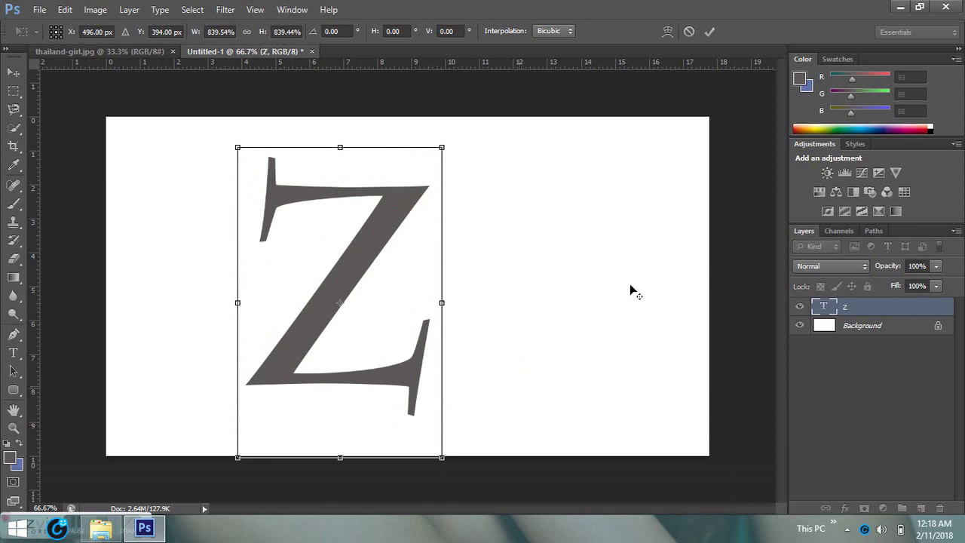
click(710, 37)
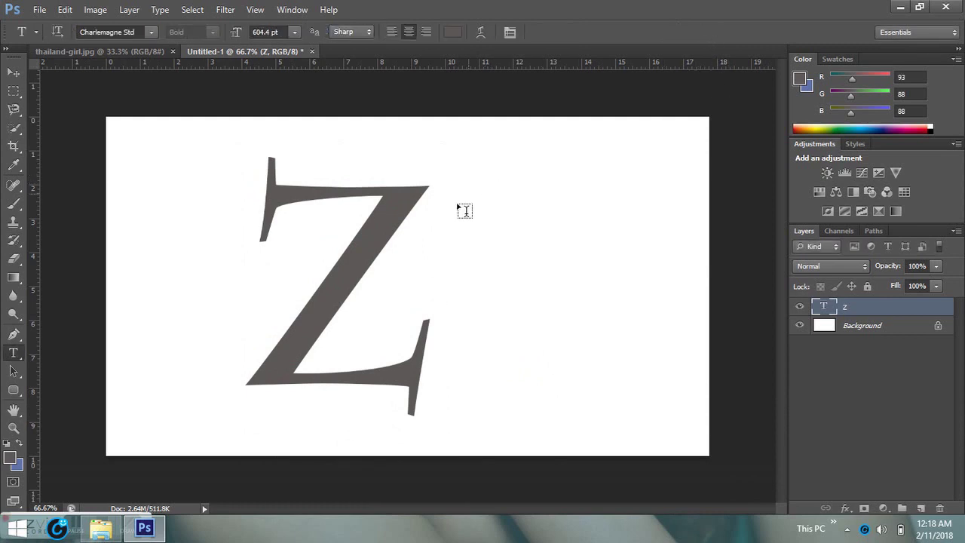
Shift the enlarged Z slightly to the right
click(14, 73)
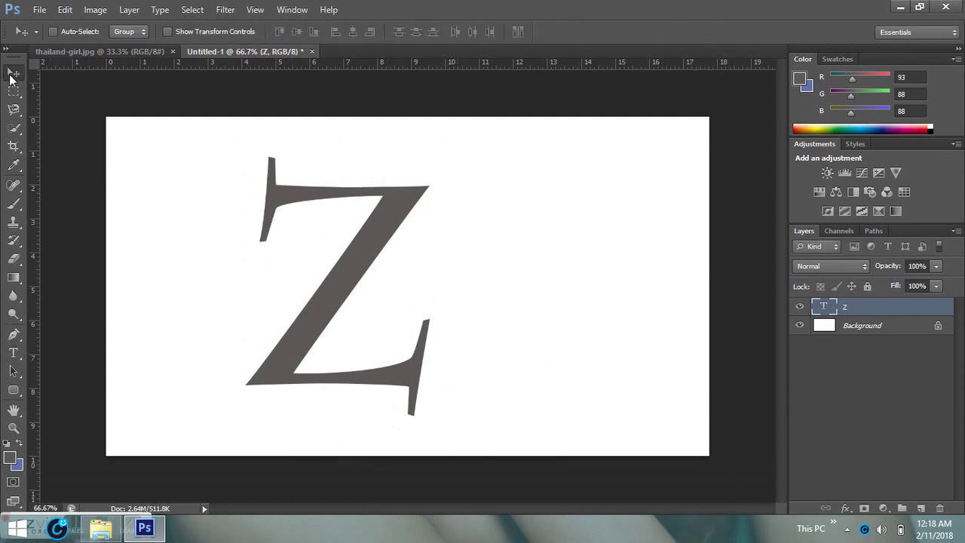
drag(382, 250, 438, 260)
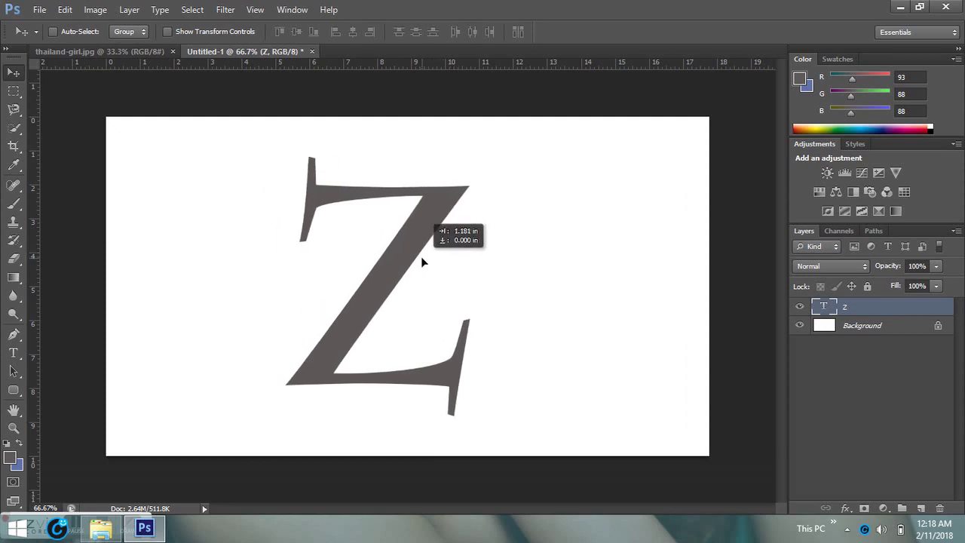
drag(437, 258, 437, 258)
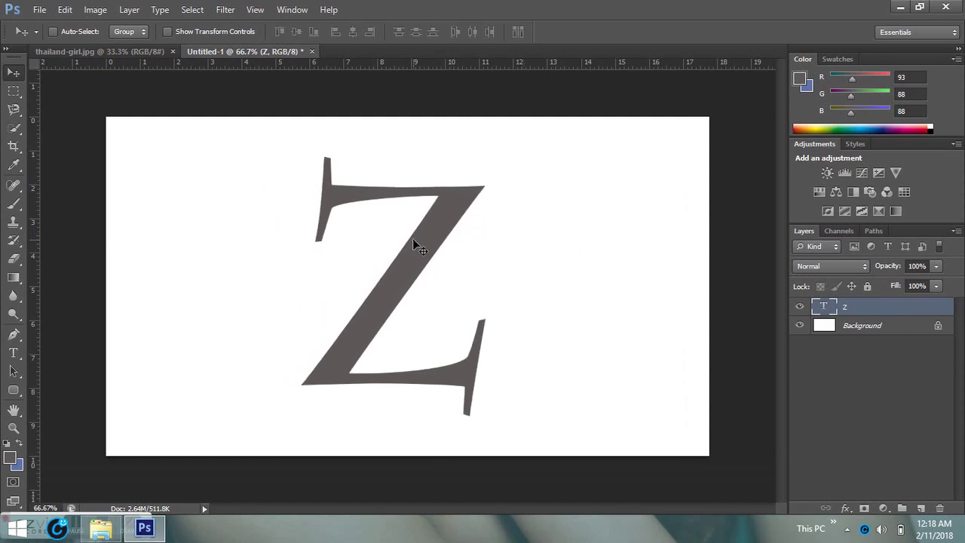
click(142, 51)
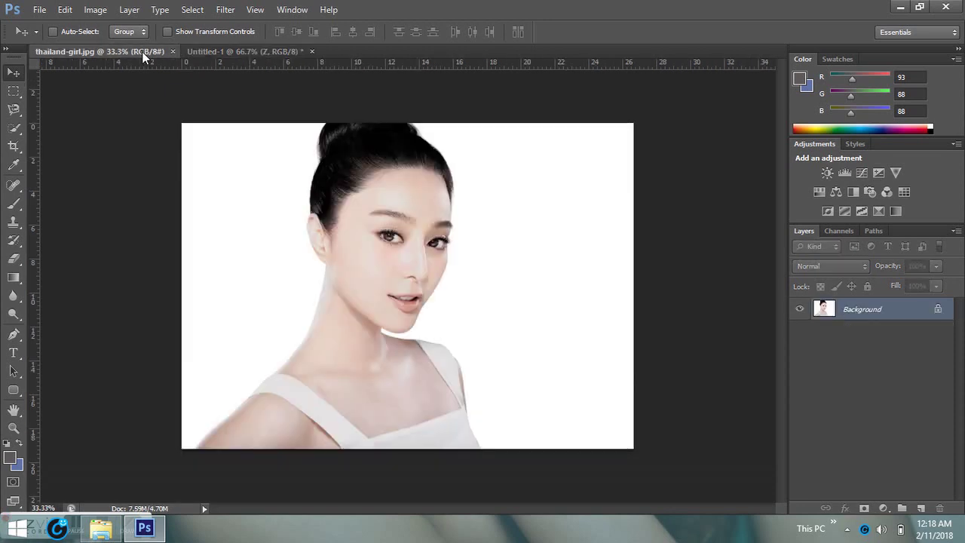
Copy the portrait into Untitled-1 as Layer 1, scaled to about 48.6% over the Z
mouse_move(400, 297)
mouse_down()
mouse_move(270, 54)
mouse_move(415, 289)
mouse_up()
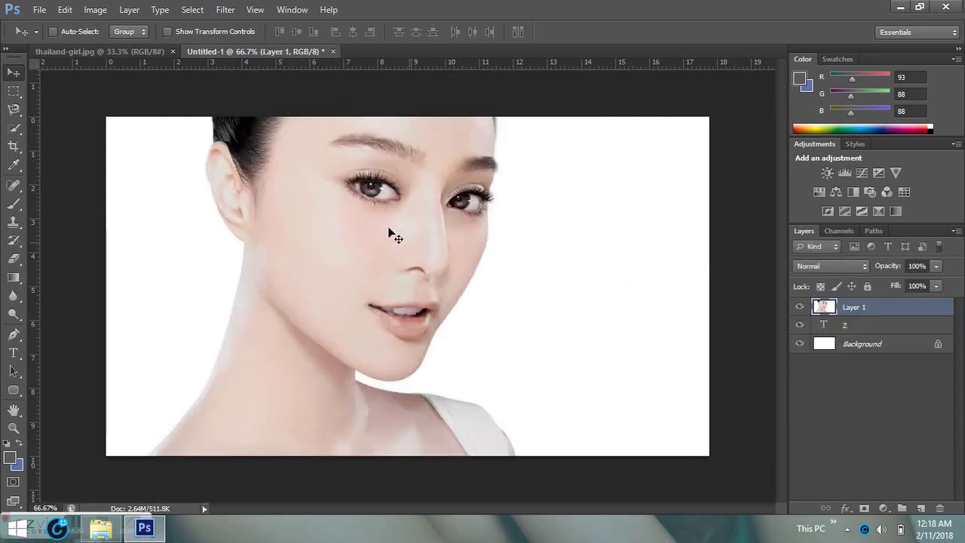
mouse_move(378, 218)
mouse_down()
mouse_move(469, 279)
mouse_move(452, 343)
mouse_up()
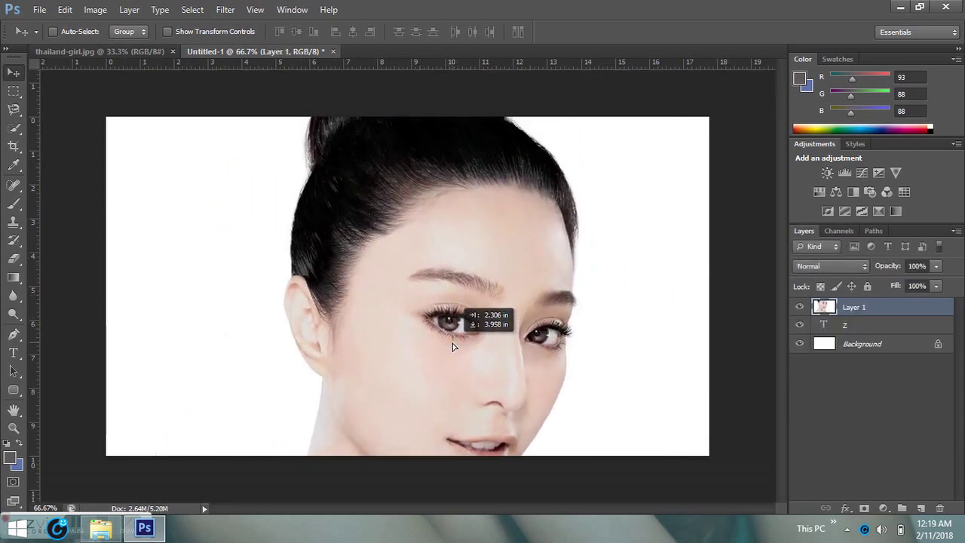
key(ctrl+t)
drag(397, 252, 389, 249)
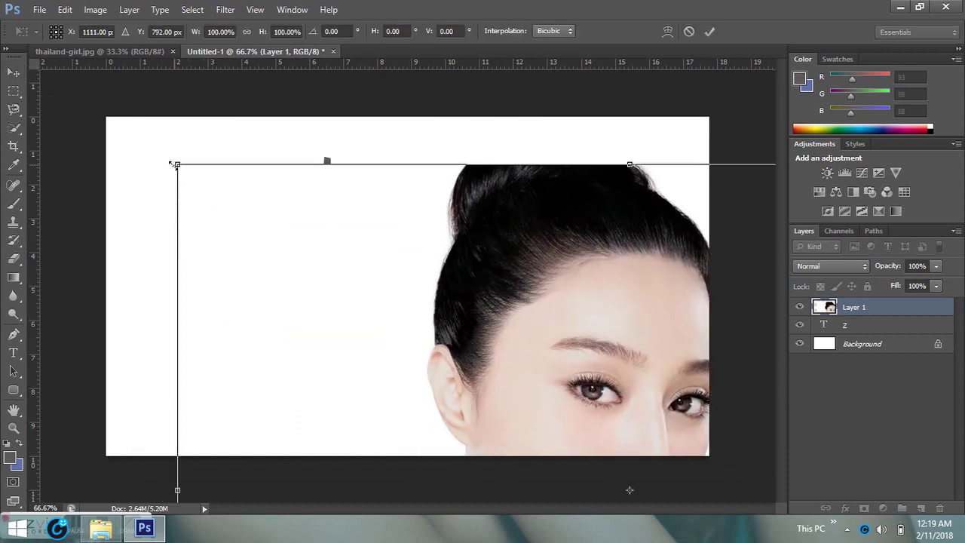
mouse_move(177, 165)
mouse_down()
mouse_move(399, 336)
mouse_move(420, 339)
mouse_up()
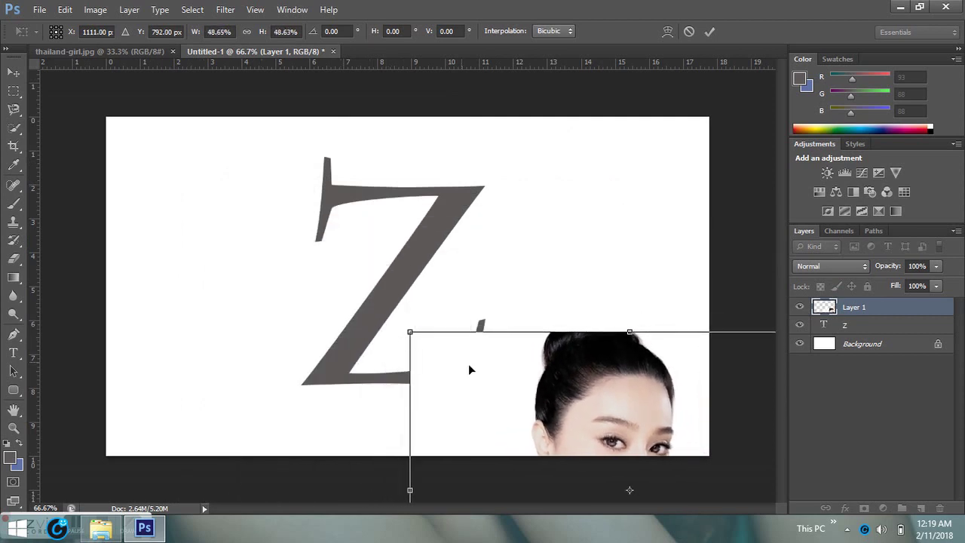
mouse_move(490, 381)
mouse_down()
mouse_move(285, 183)
mouse_move(292, 176)
mouse_move(284, 181)
mouse_up()
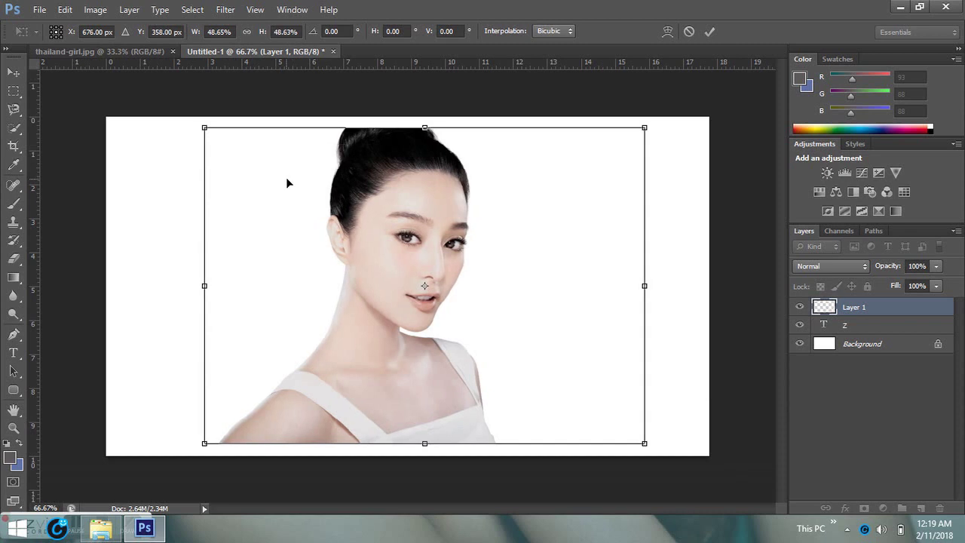
click(709, 32)
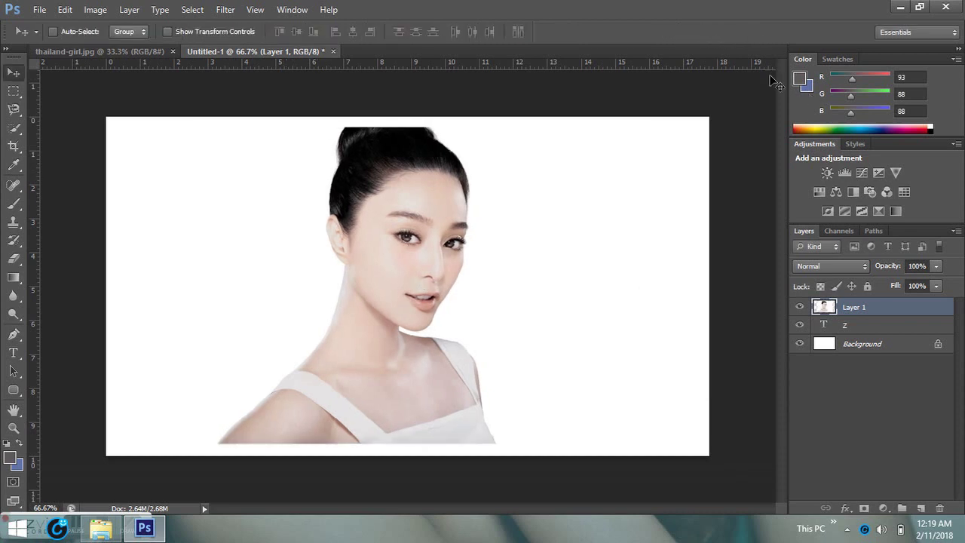
click(936, 267)
Set the portrait to 51% opacity and nudge it so the face lines up over the Z
drag(905, 288, 904, 291)
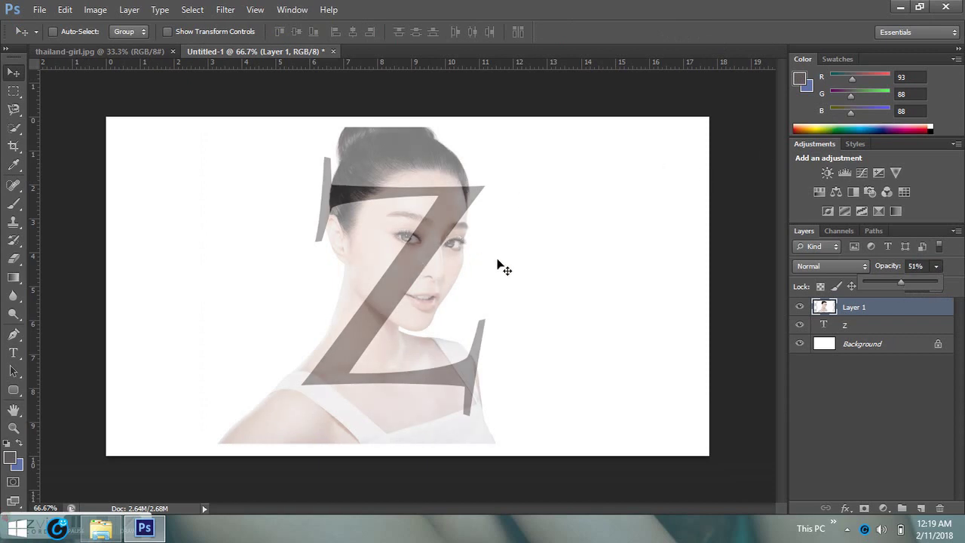
drag(419, 254, 434, 257)
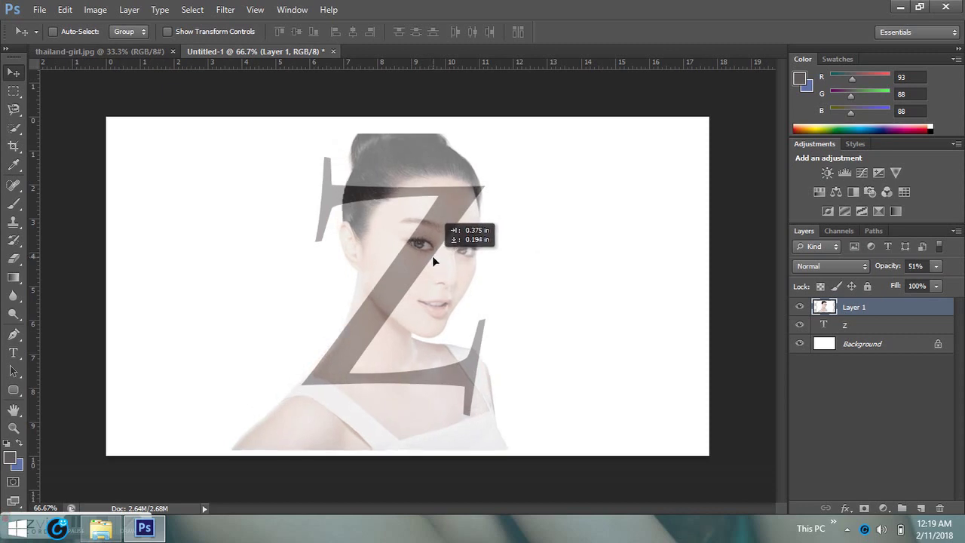
drag(433, 257, 439, 262)
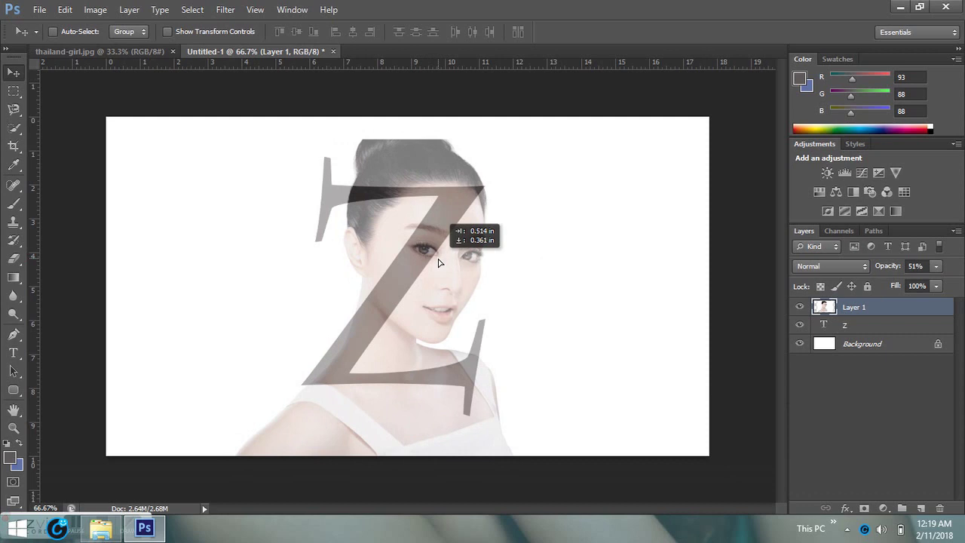
drag(439, 262, 440, 260)
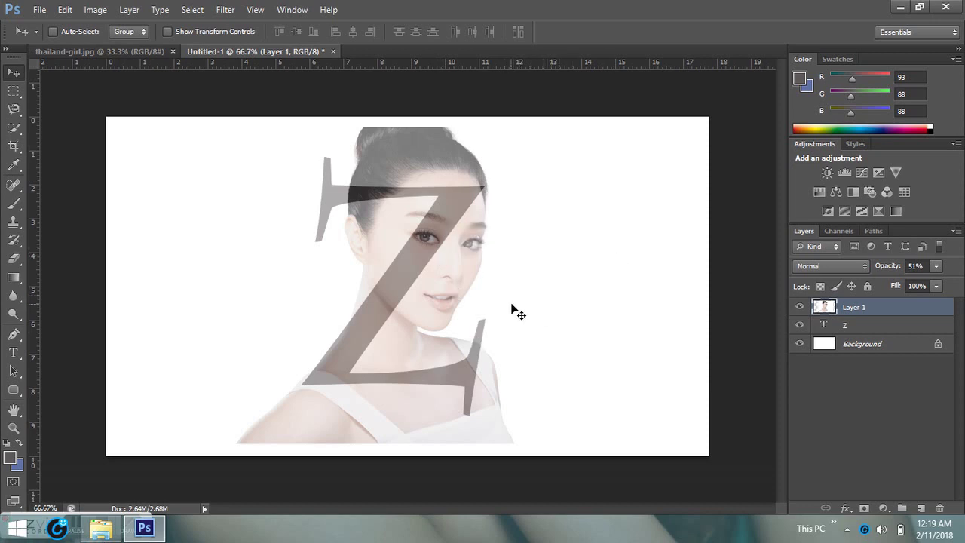
drag(416, 254, 418, 261)
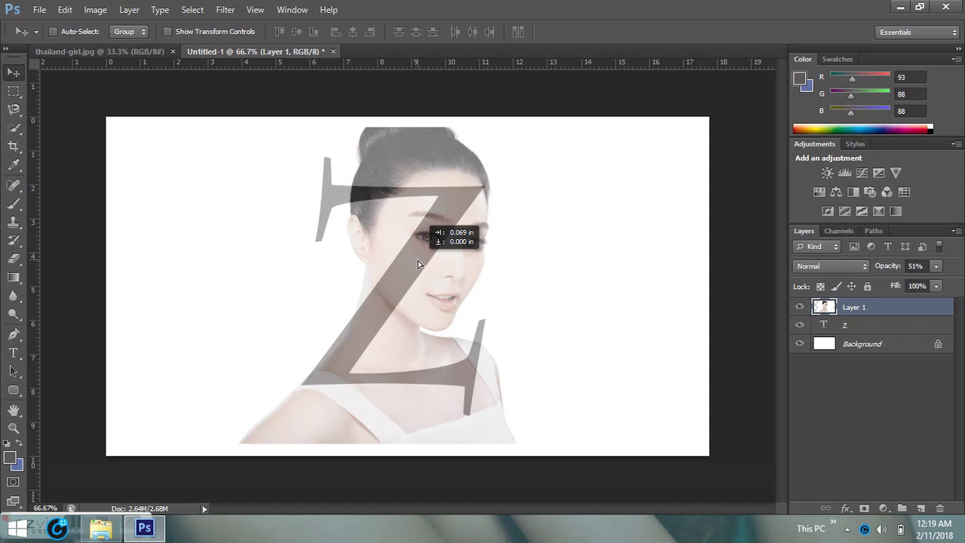
drag(419, 261, 421, 265)
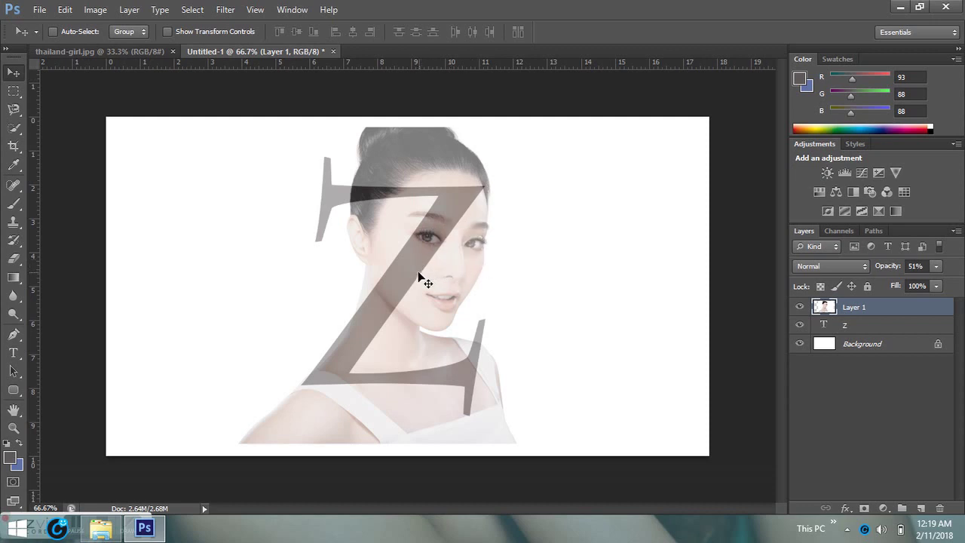
click(869, 325)
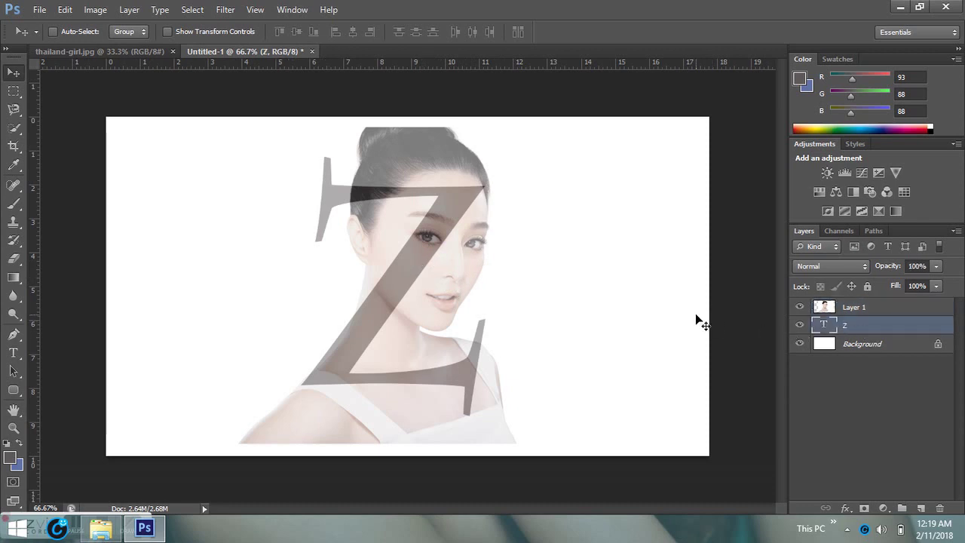
Scale the Z to about 111% and nudge it slightly left to frame the face
key(ctrl+t)
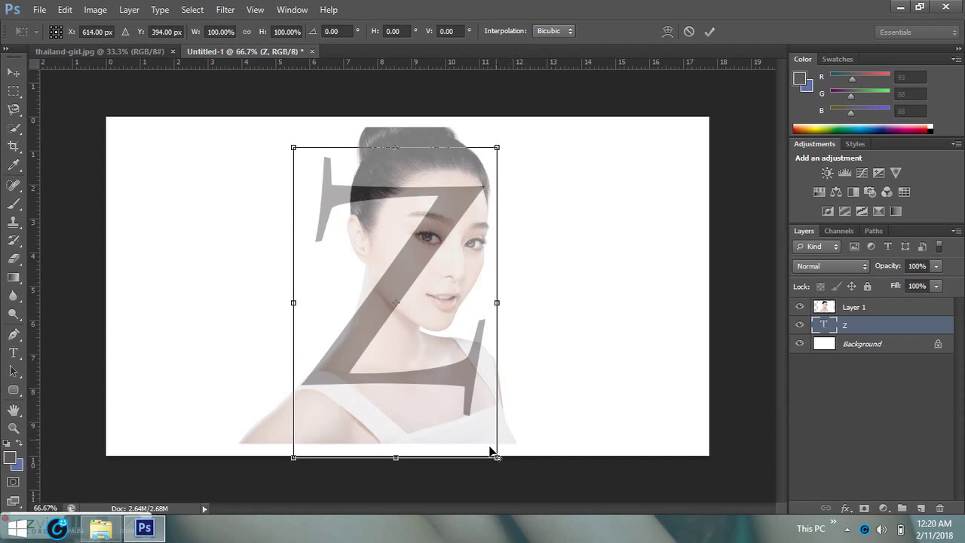
drag(497, 458, 514, 466)
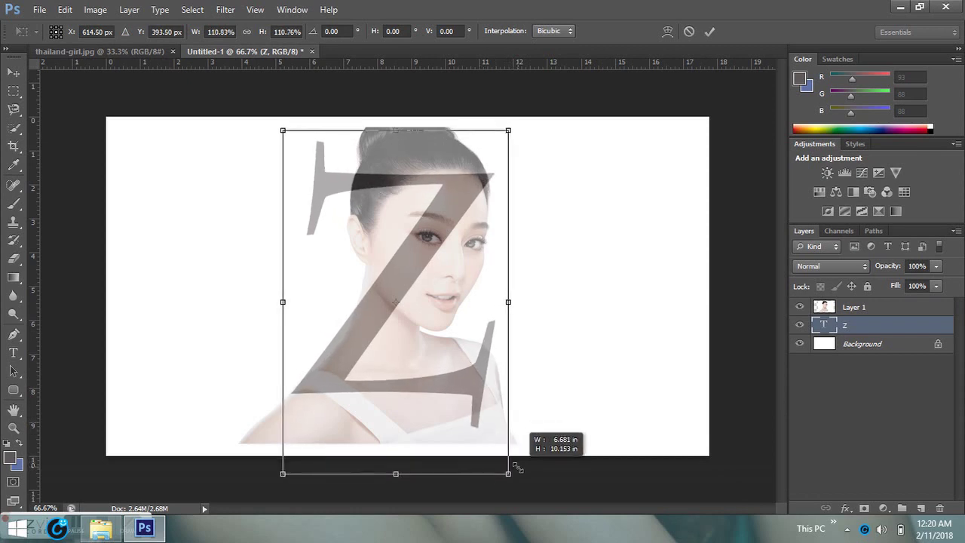
click(709, 32)
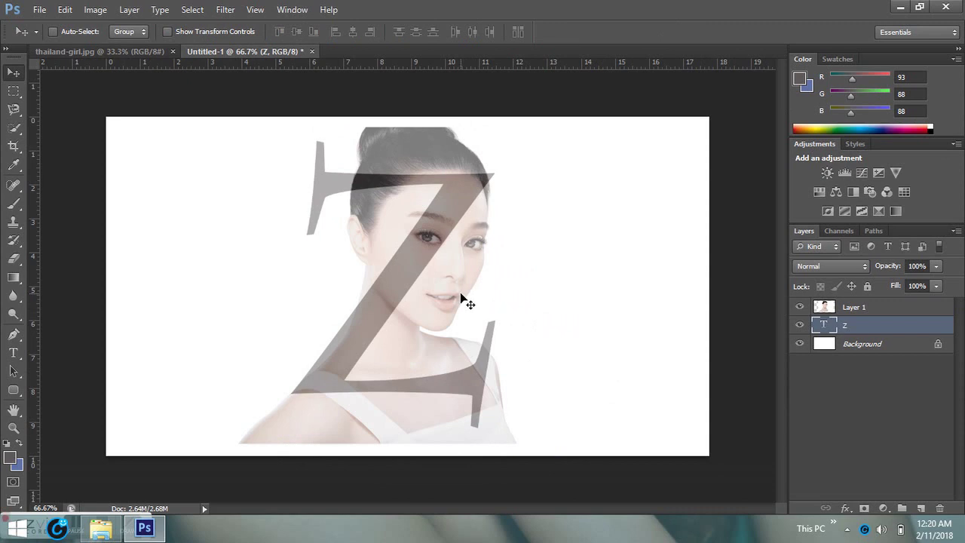
drag(460, 293, 475, 301)
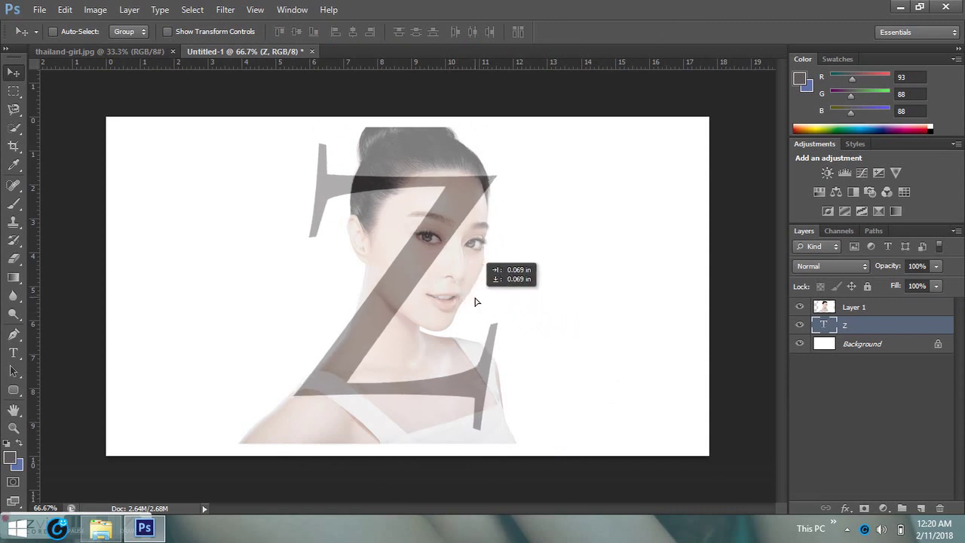
drag(475, 302, 460, 293)
key(Left)
key(Left)
key(Left)
key(Left)
key(Left)
key(Left)
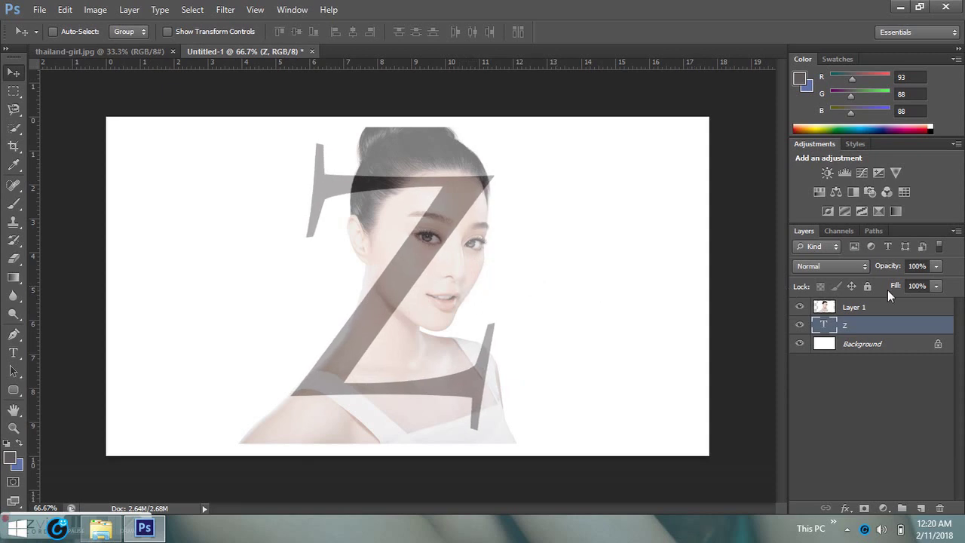
click(867, 309)
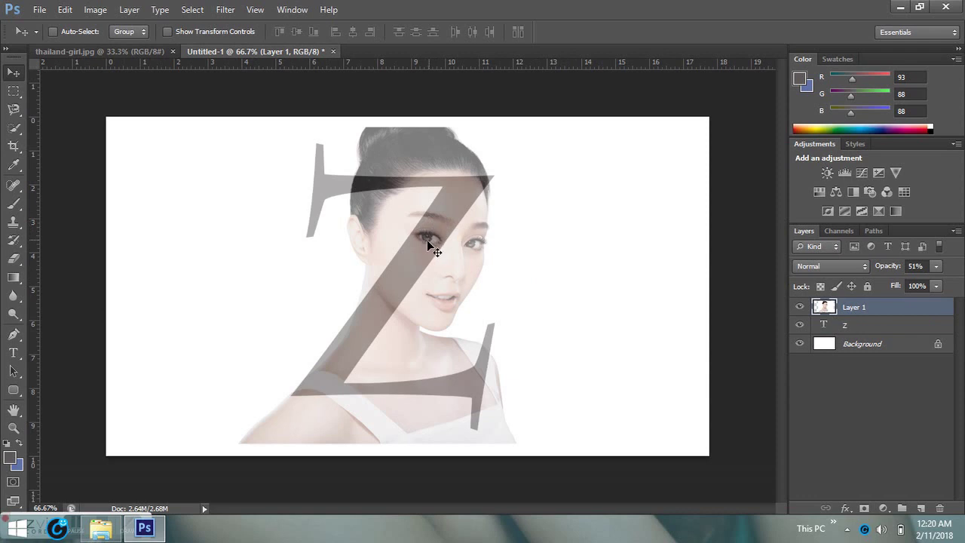
Slide the semi-transparent portrait in small moves until the face sits inside the enlarged Z
mouse_move(428, 245)
mouse_down()
mouse_move(437, 222)
mouse_move(439, 240)
mouse_up()
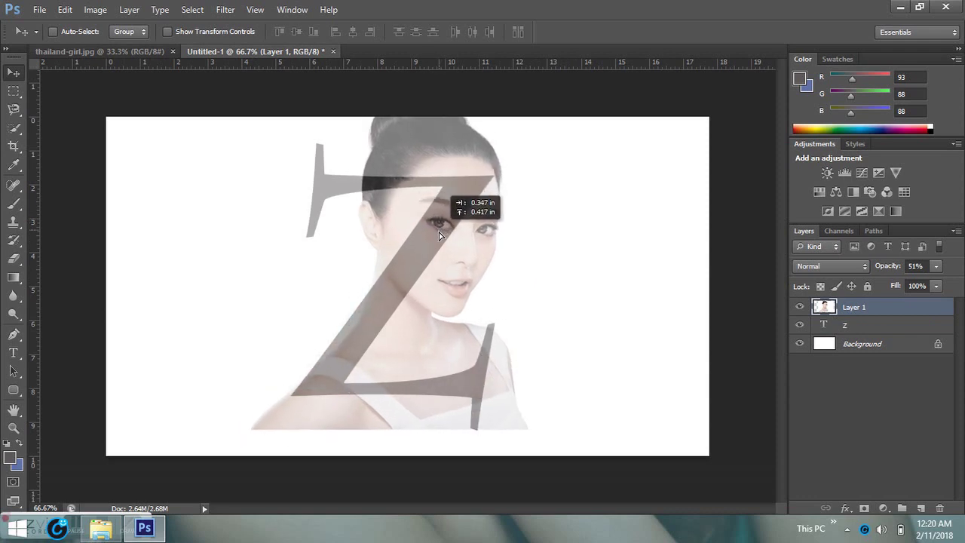
drag(439, 240, 420, 243)
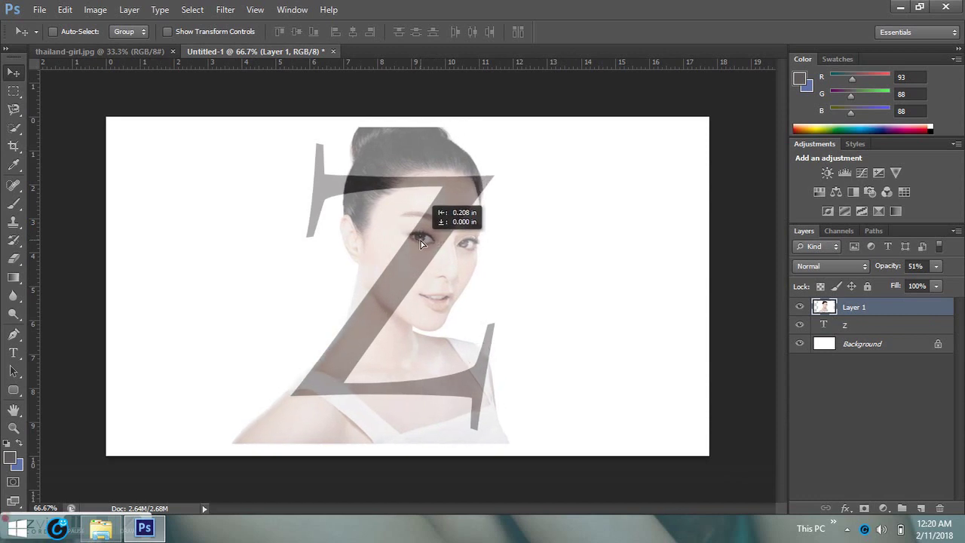
drag(421, 242, 423, 243)
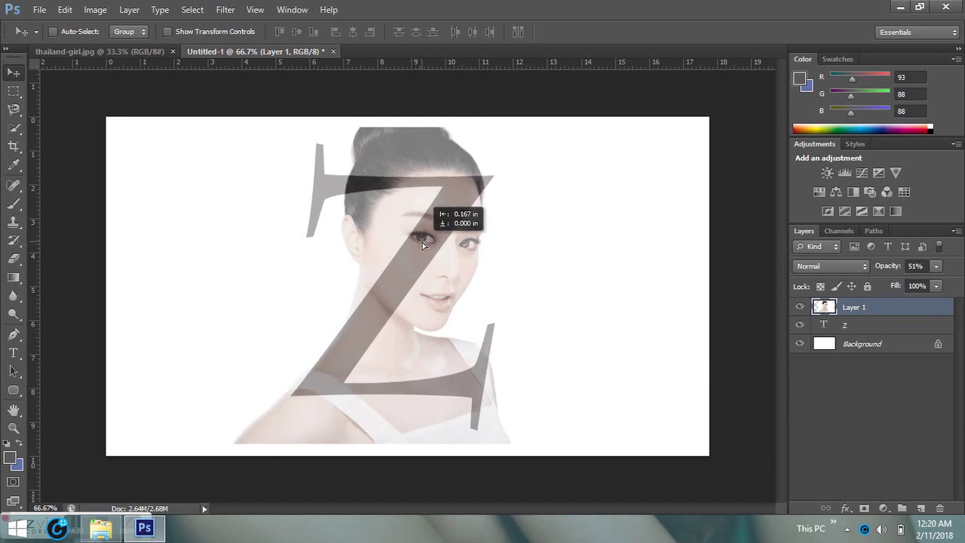
drag(422, 243, 420, 244)
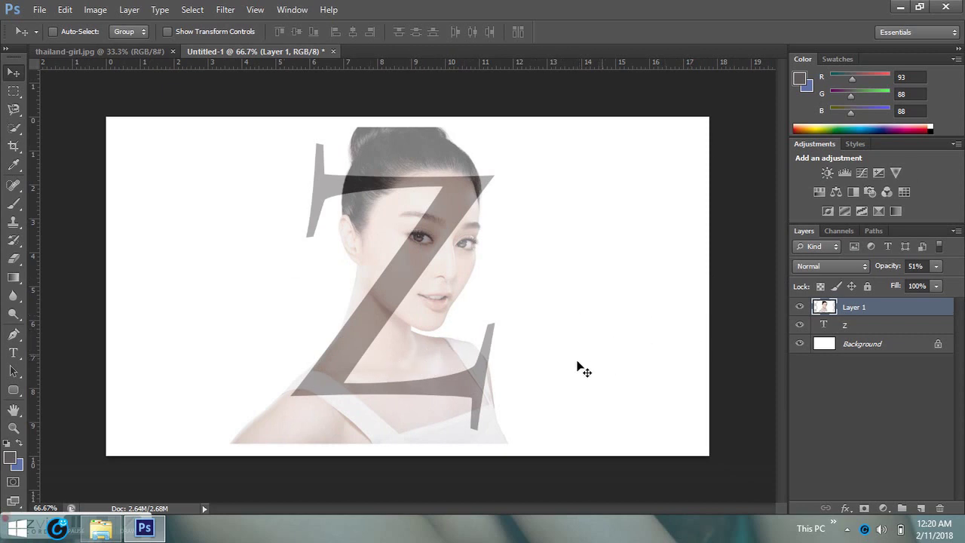
right_click(905, 315)
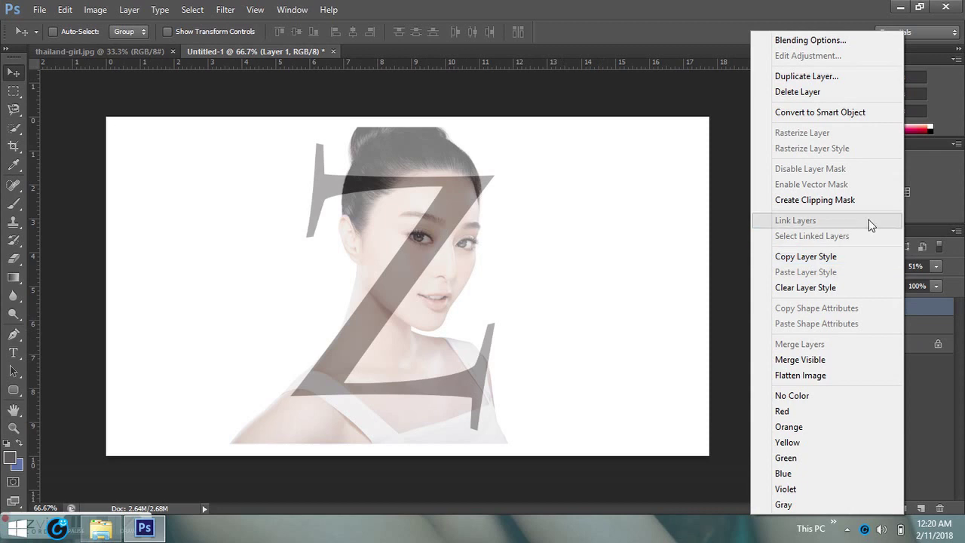
Clip the portrait into the Z and restore it to 100% opacity
click(858, 202)
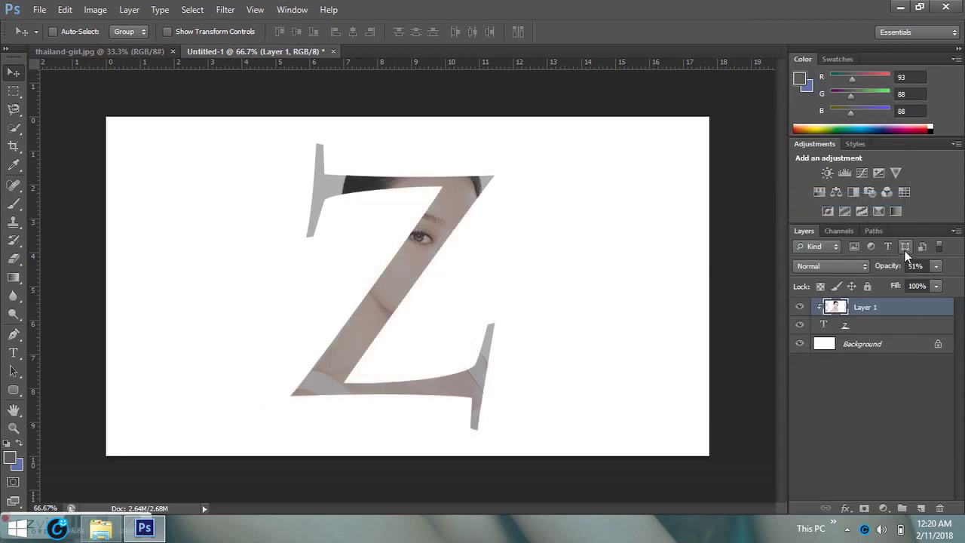
click(936, 268)
drag(924, 284, 959, 283)
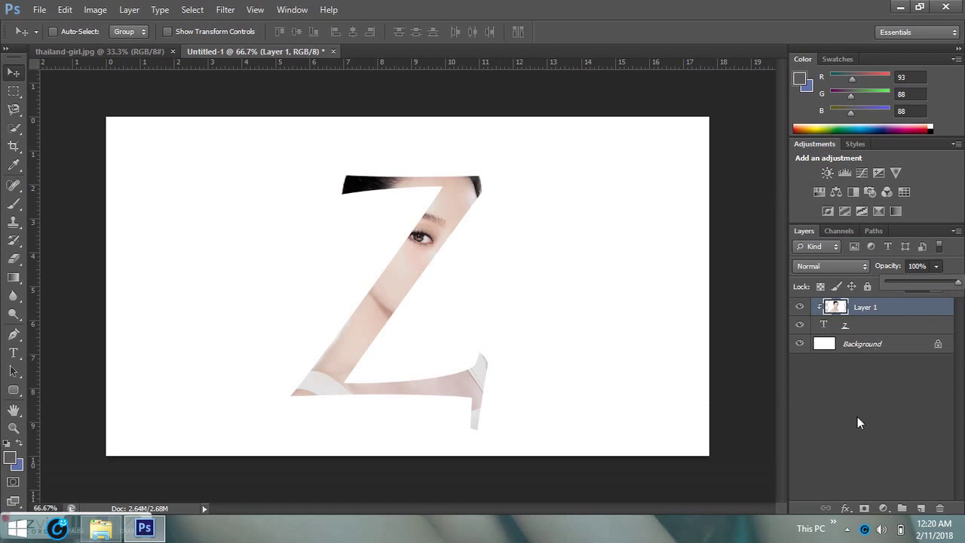
Duplicate the portrait as Layer 1 copy and release the copy from the clipping mask
right_click(886, 313)
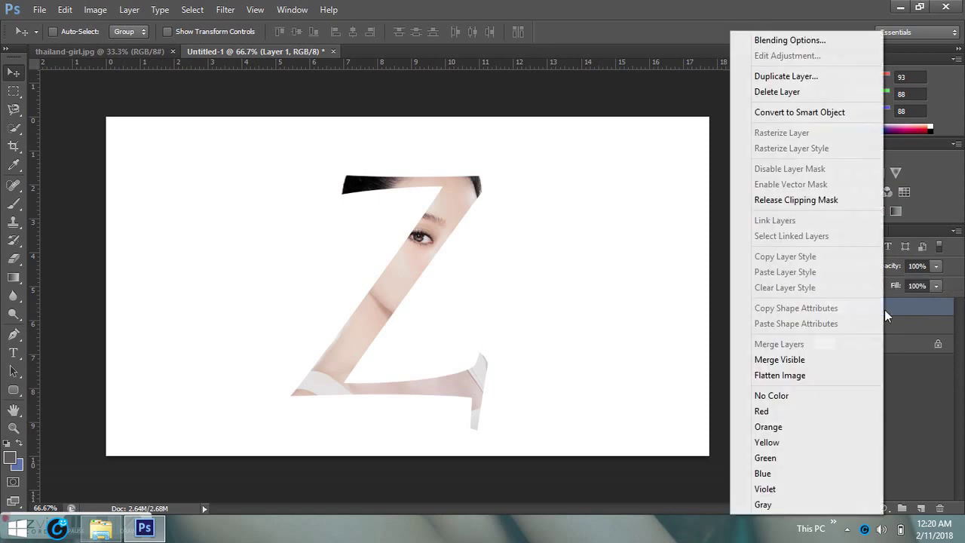
click(825, 83)
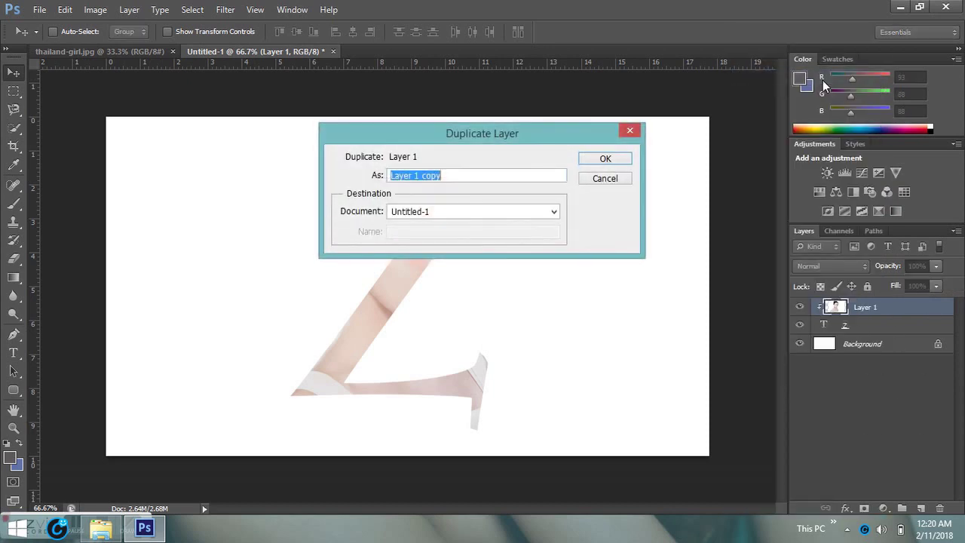
click(620, 159)
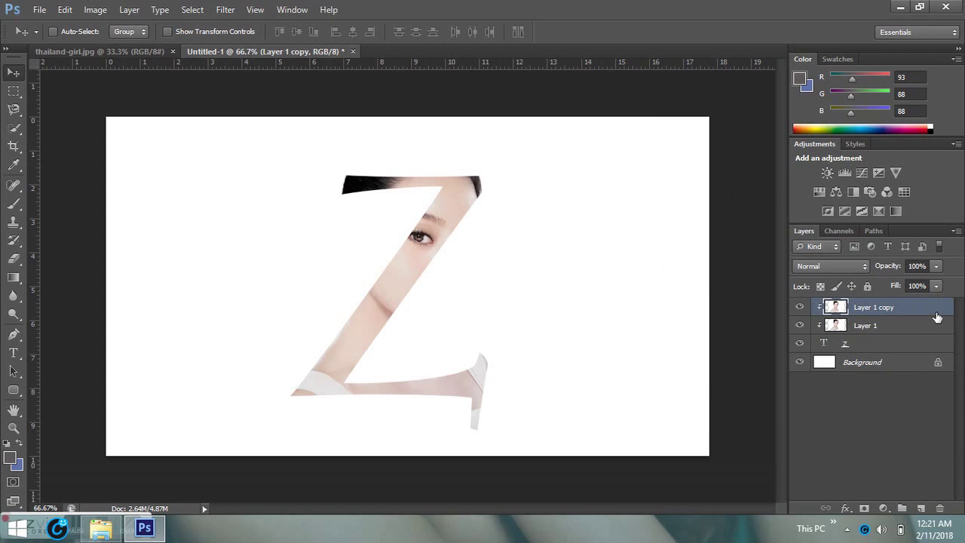
right_click(822, 309)
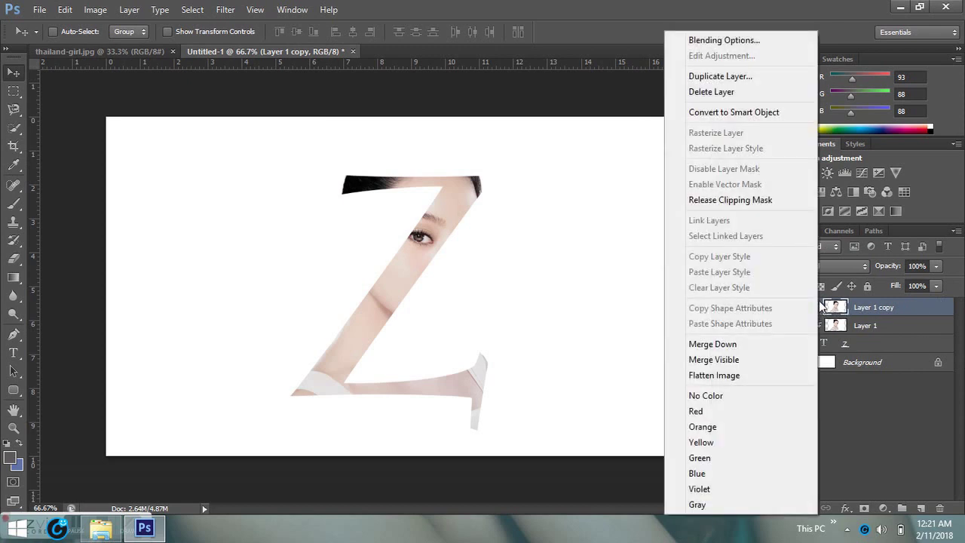
click(754, 200)
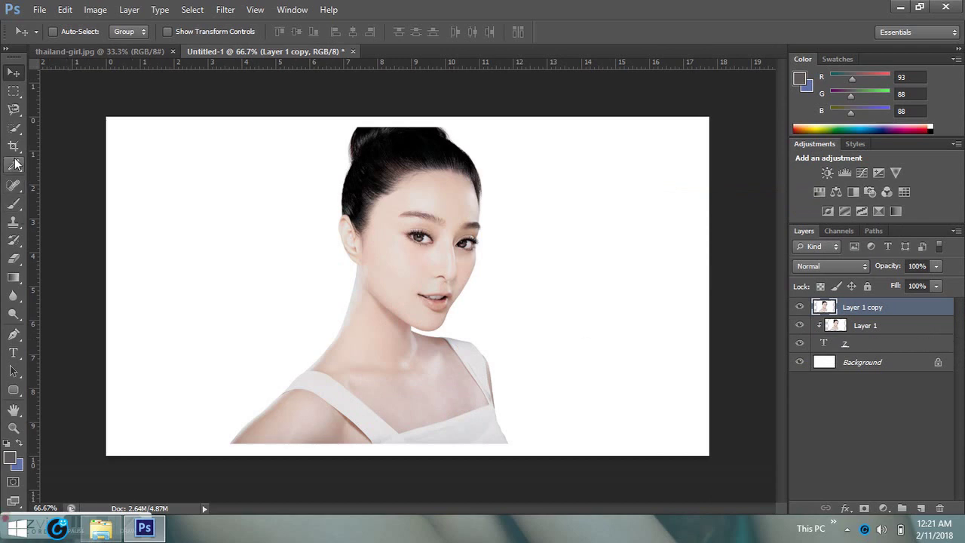
Mask the fully opaque Layer 1 copy to a Quick Selection of the hair and face
click(935, 266)
drag(936, 283, 904, 285)
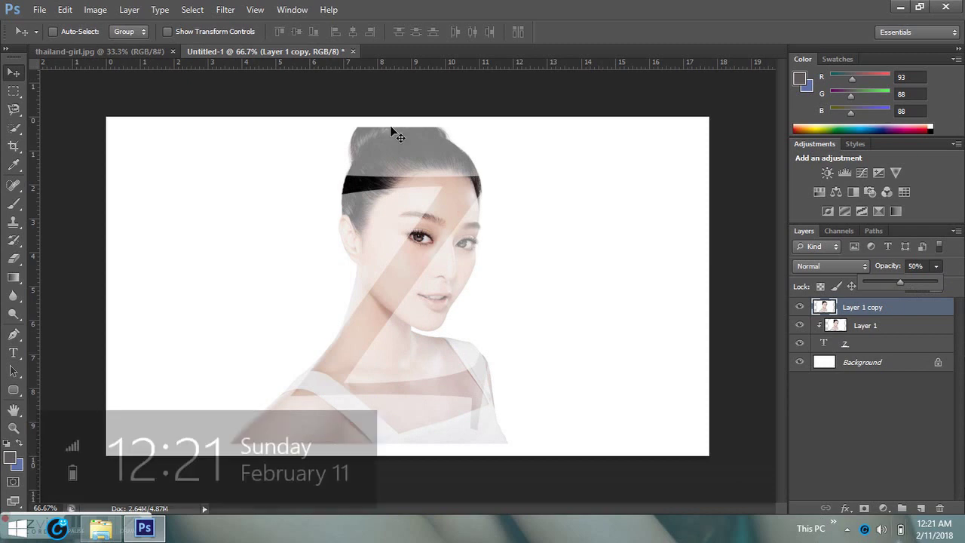
click(13, 129)
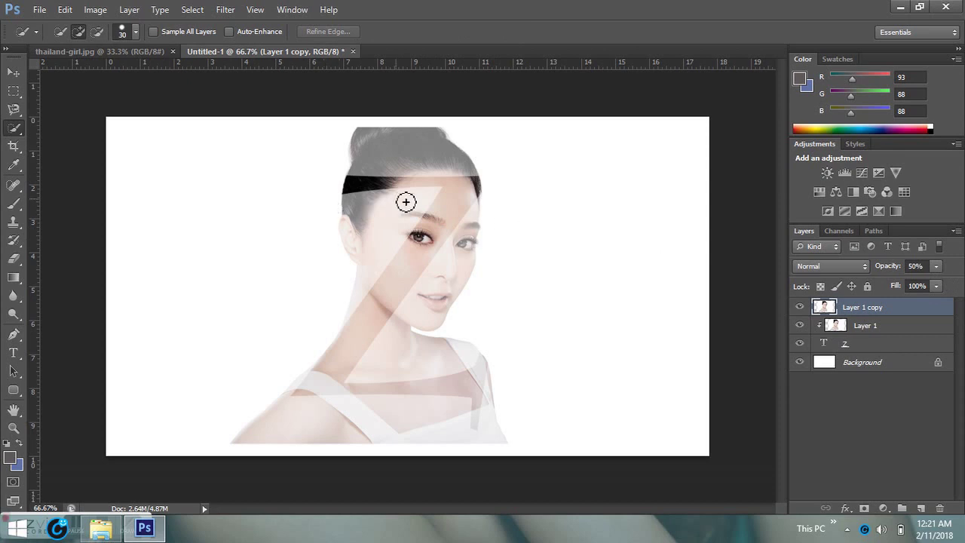
click(936, 266)
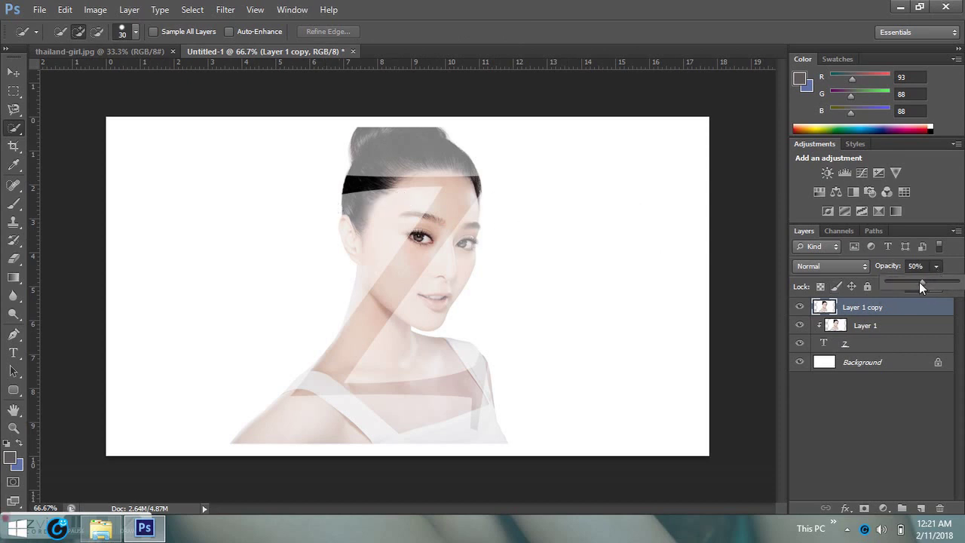
drag(922, 282, 957, 282)
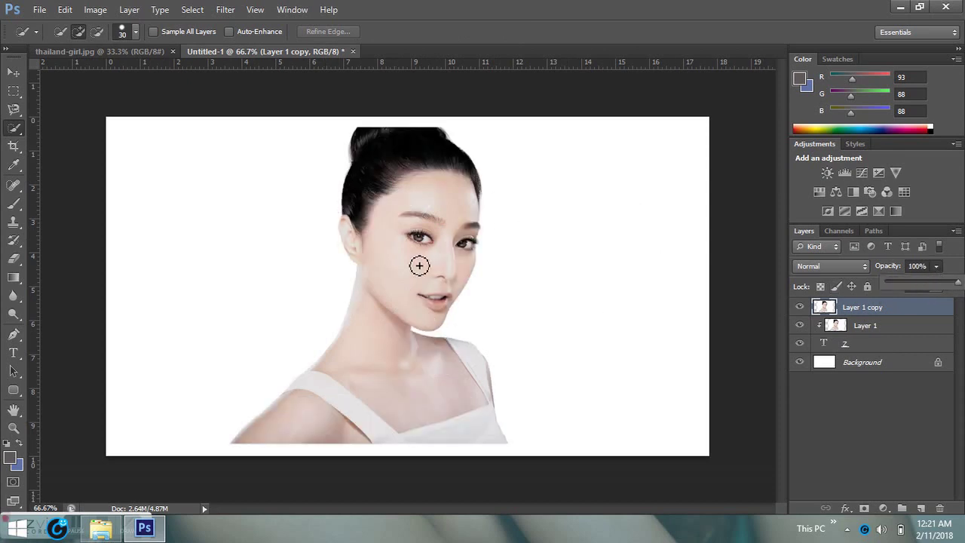
mouse_move(384, 149)
mouse_down()
mouse_move(405, 164)
mouse_move(445, 252)
mouse_move(451, 241)
mouse_up()
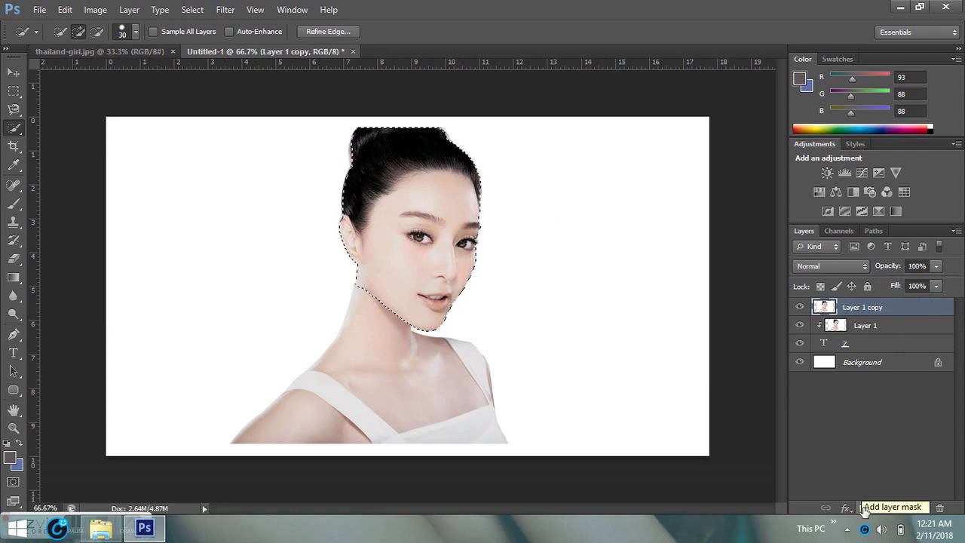
click(864, 510)
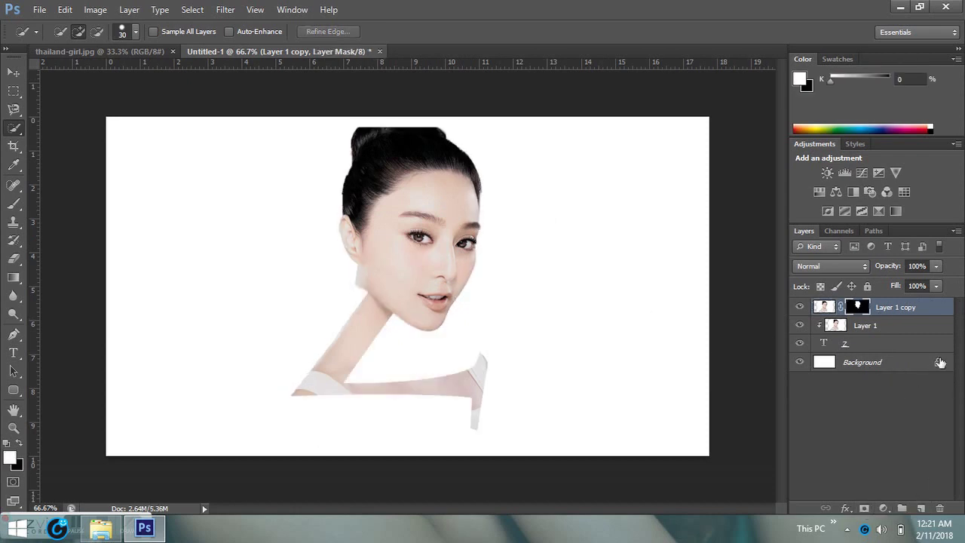
click(937, 268)
With Layer 1 copy semi-transparent, erase the hair above the Z, then restore 100% opacity
drag(909, 286, 904, 289)
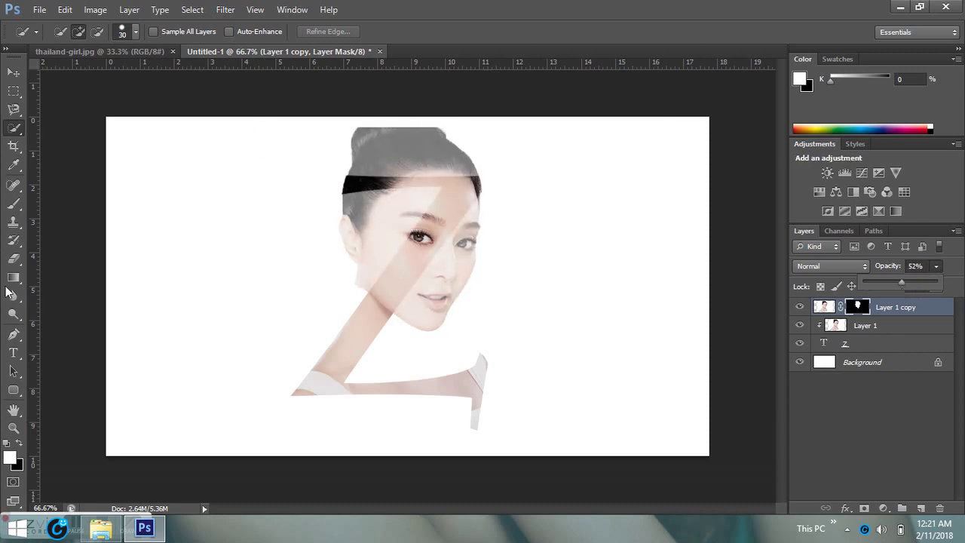
click(14, 258)
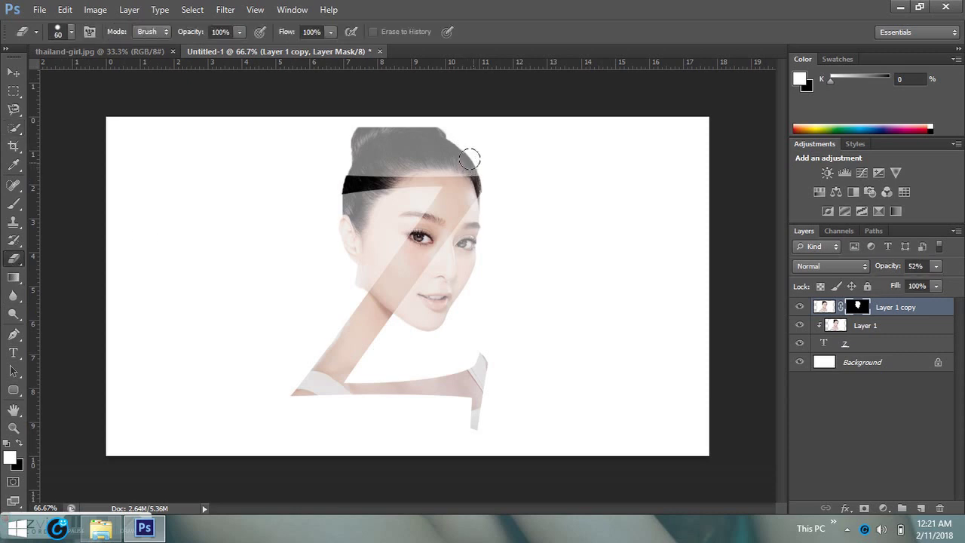
mouse_move(468, 158)
mouse_down()
mouse_move(357, 123)
mouse_move(405, 153)
mouse_move(337, 169)
mouse_move(410, 166)
mouse_move(351, 200)
mouse_move(430, 183)
mouse_move(347, 294)
mouse_move(377, 209)
mouse_move(340, 215)
mouse_move(365, 230)
mouse_up()
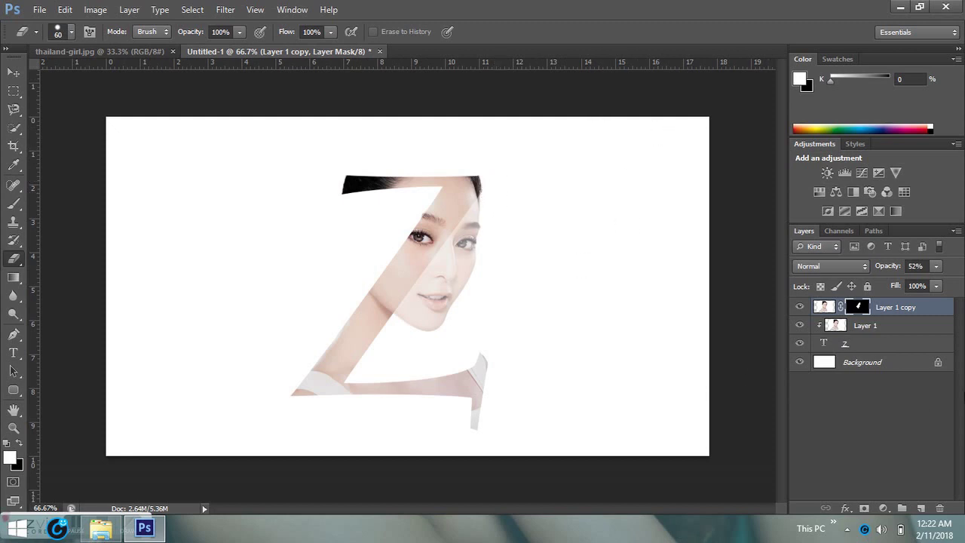
click(937, 268)
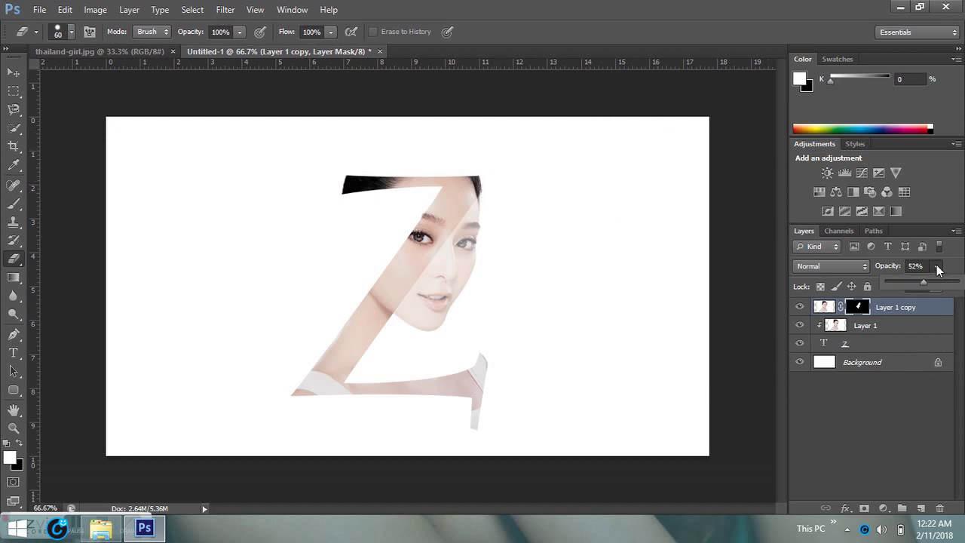
drag(925, 283, 959, 282)
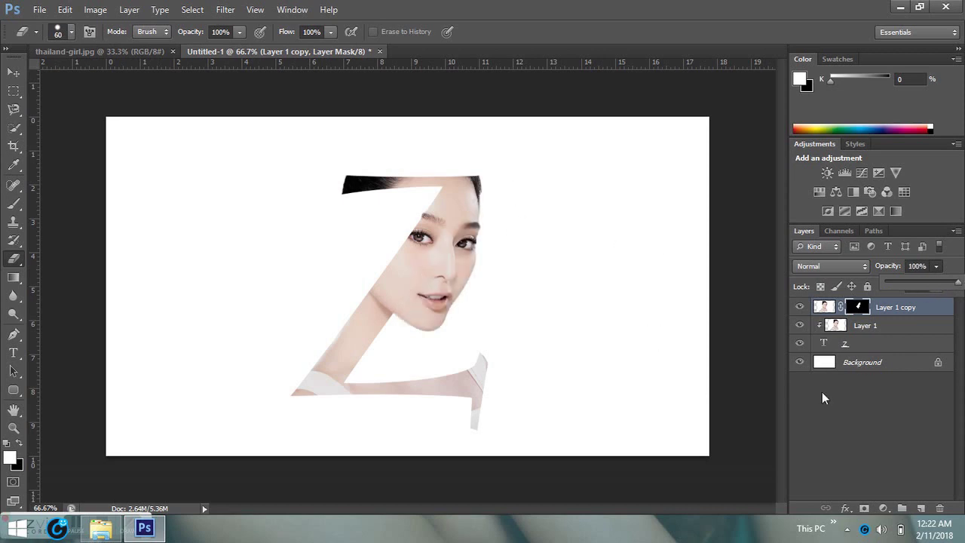
click(478, 159)
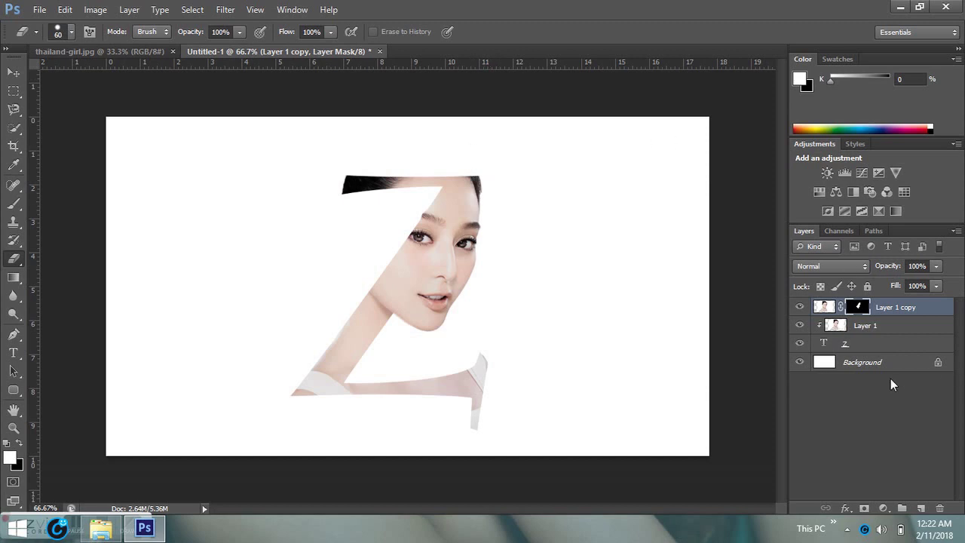
click(865, 348)
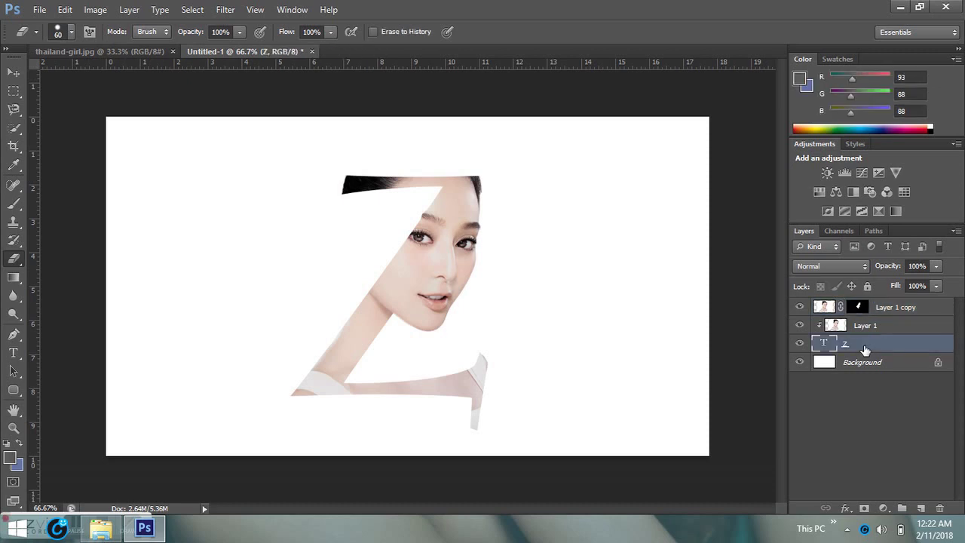
Add a Stroke layer style to the Z in dark grey 5d5858
click(846, 510)
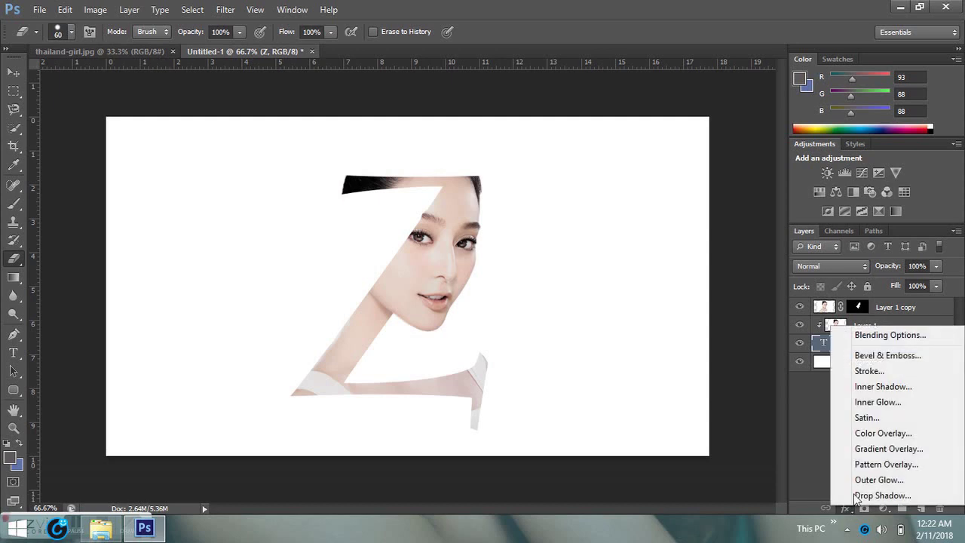
click(871, 373)
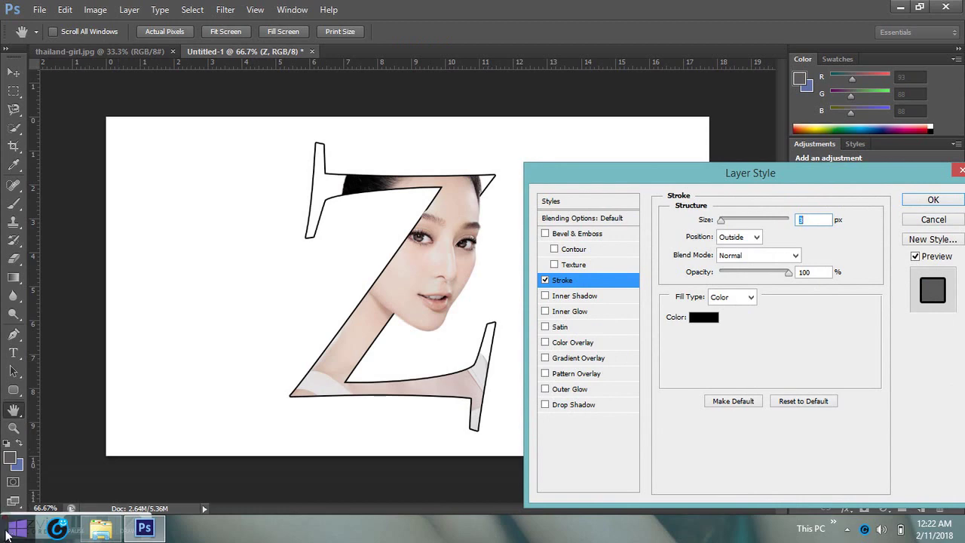
click(704, 318)
click(15, 448)
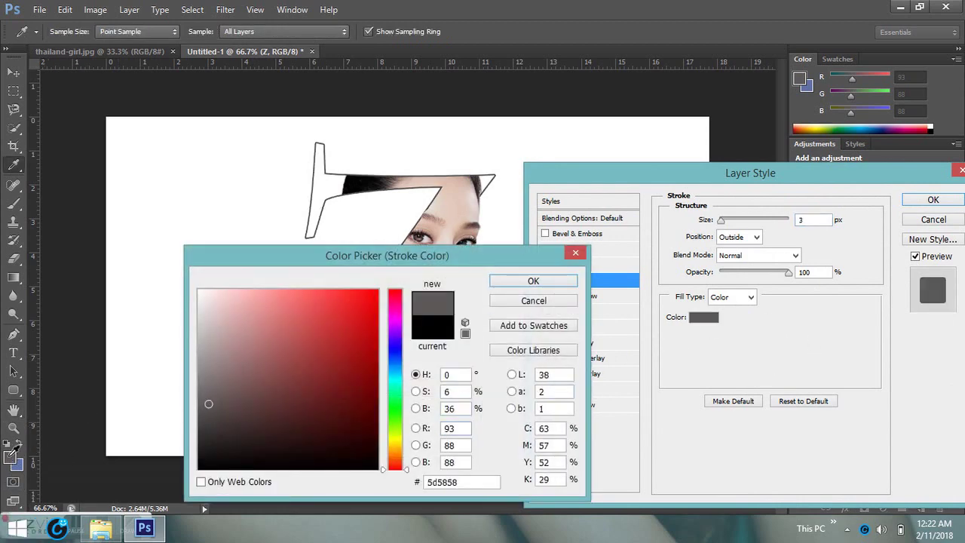
click(533, 281)
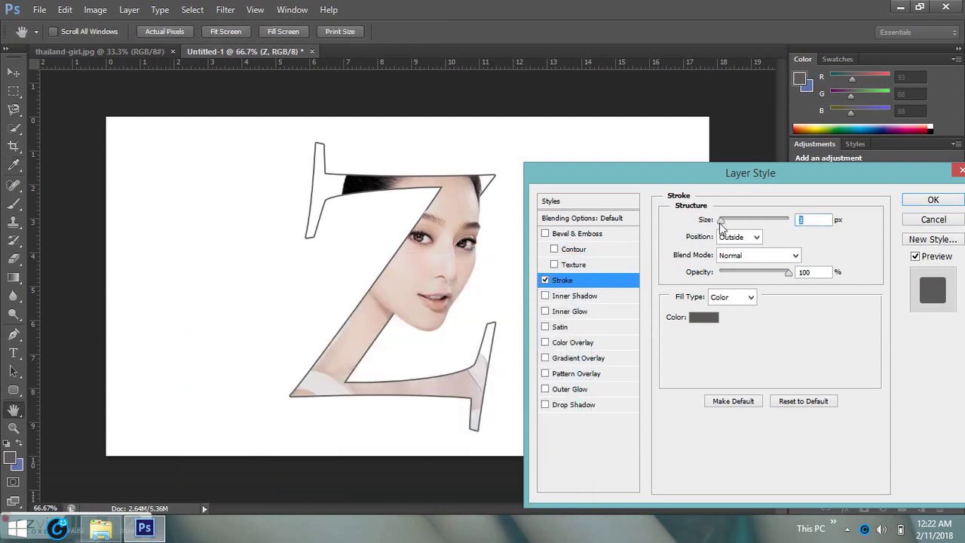
Try several stroke sizes and positions, settling on the Outside position
drag(719, 224, 725, 226)
click(756, 237)
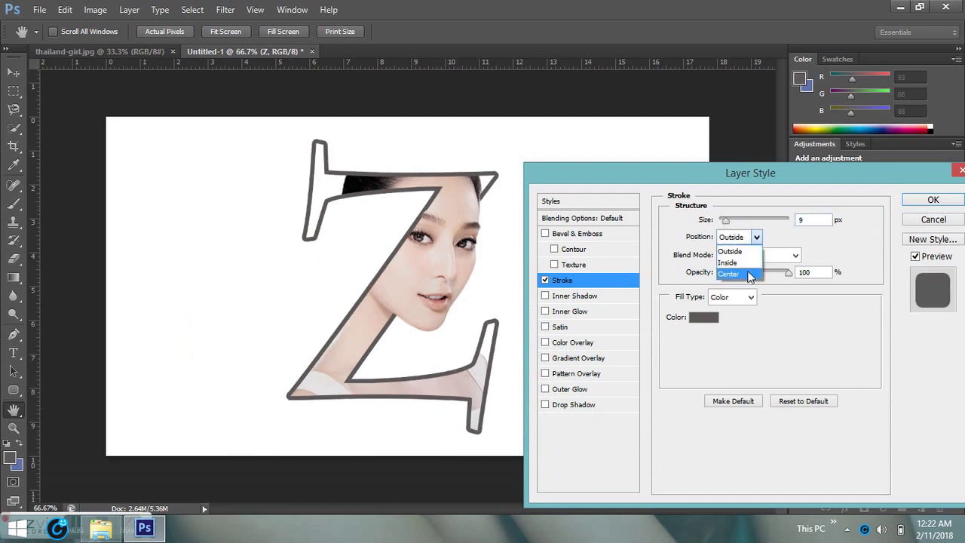
click(750, 274)
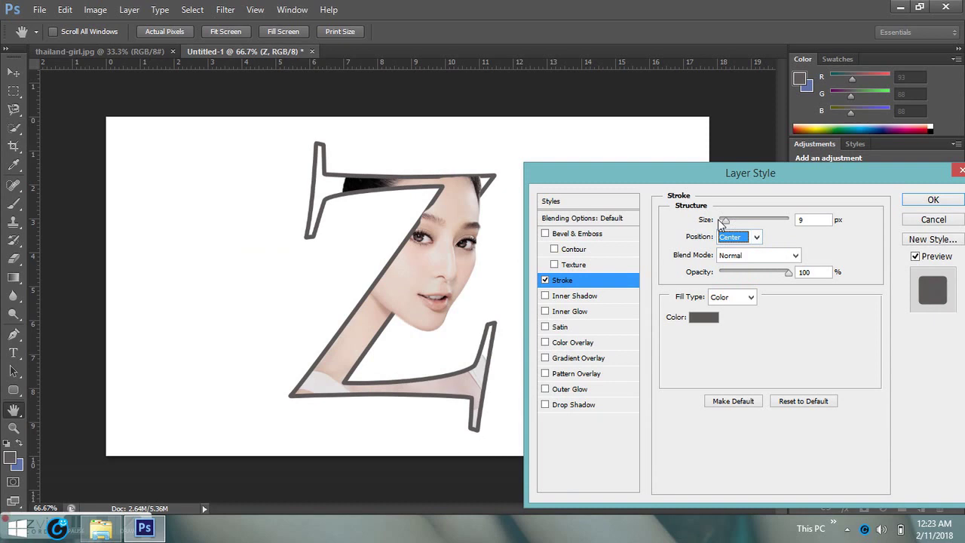
mouse_move(722, 220)
mouse_down()
mouse_move(739, 220)
mouse_move(718, 226)
mouse_up()
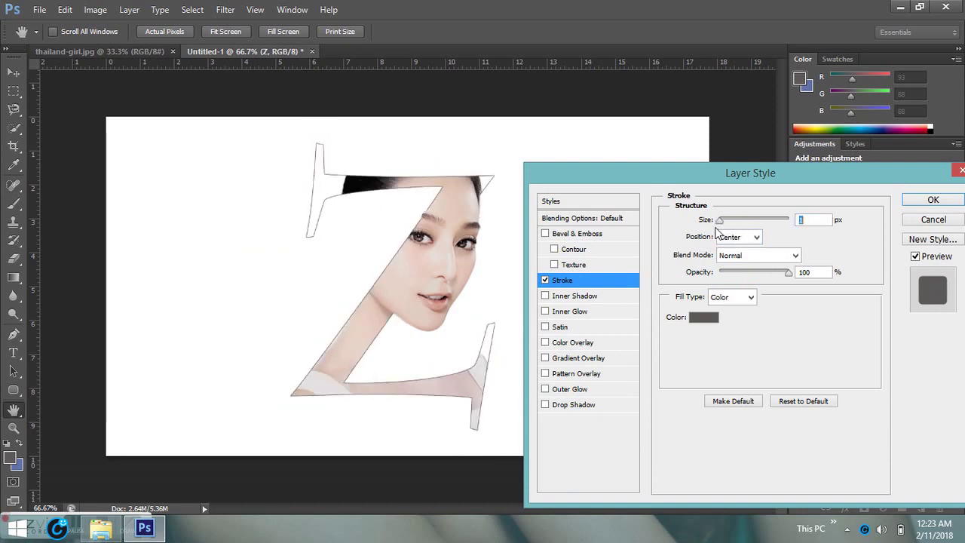
drag(717, 232, 726, 236)
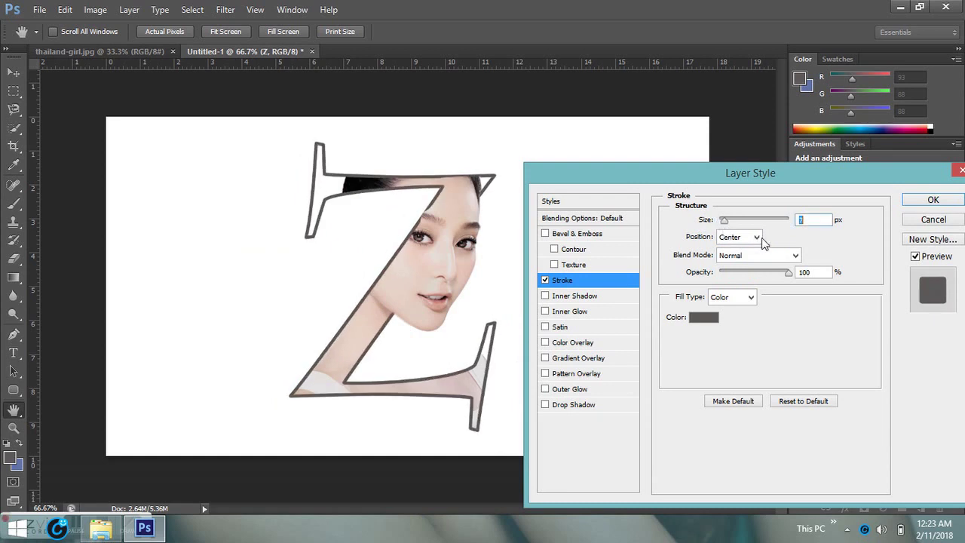
click(760, 237)
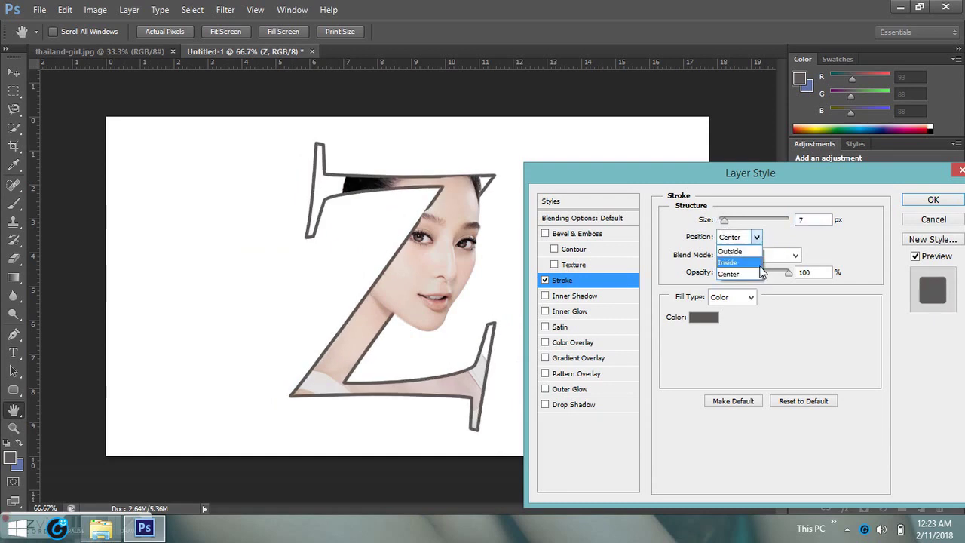
click(760, 264)
click(757, 237)
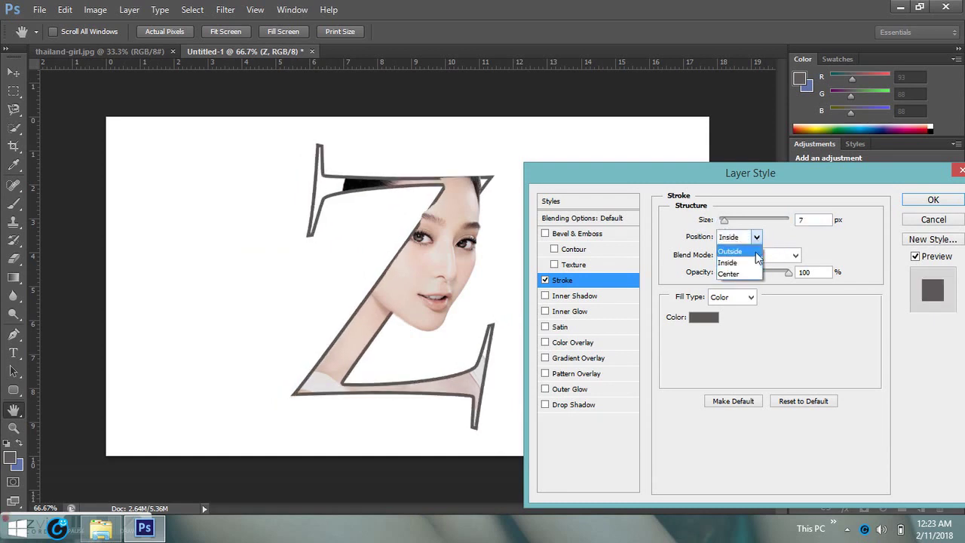
click(754, 251)
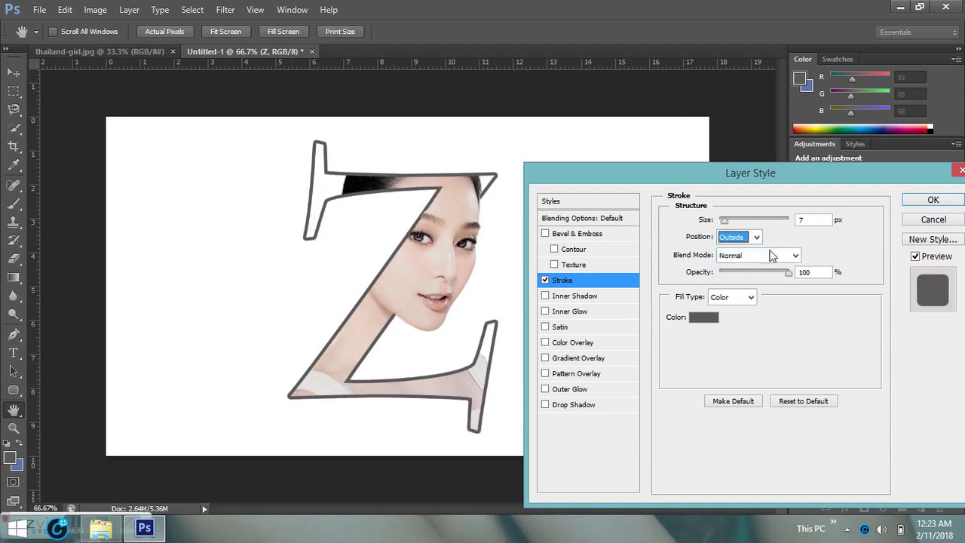
Reduce the Z's outline to a thin stroke size and confirm the Stroke settings
click(725, 222)
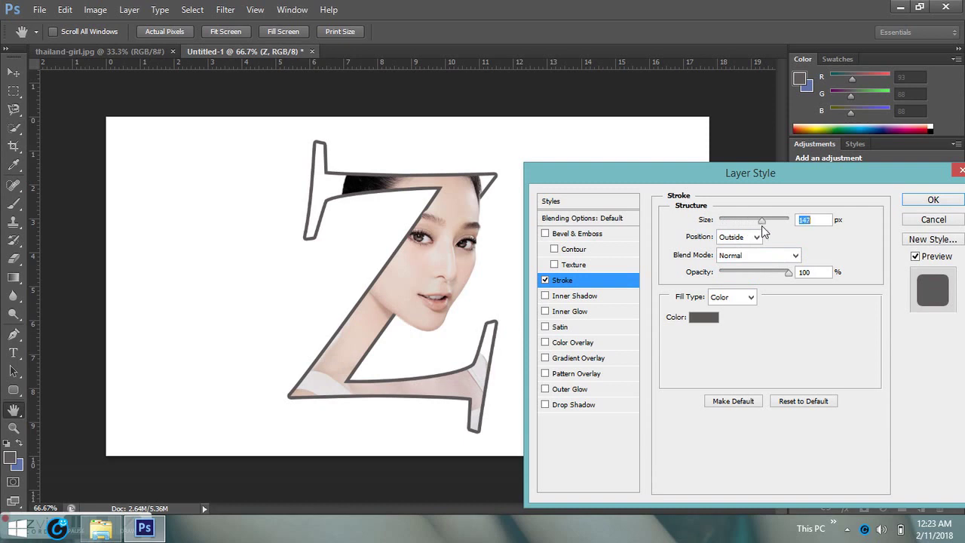
drag(762, 225, 728, 239)
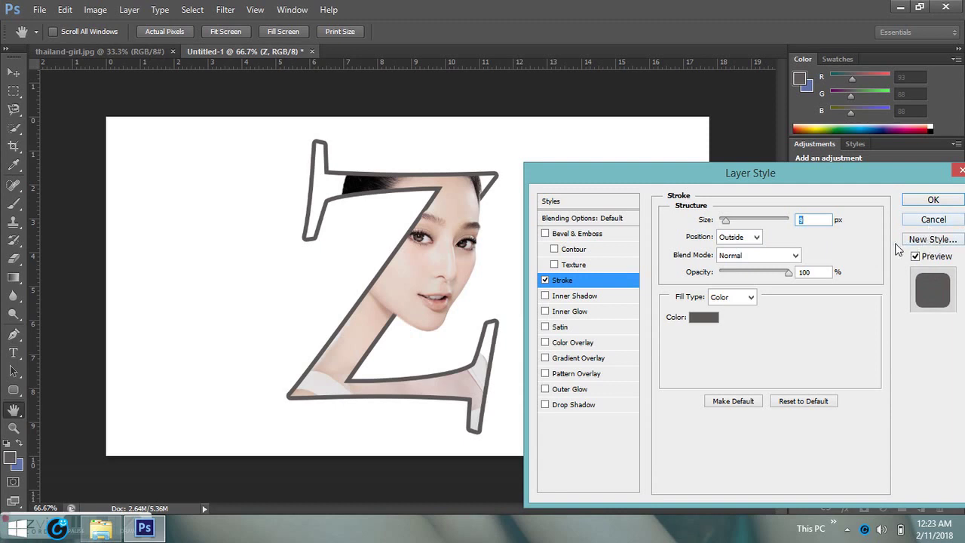
drag(726, 223, 725, 227)
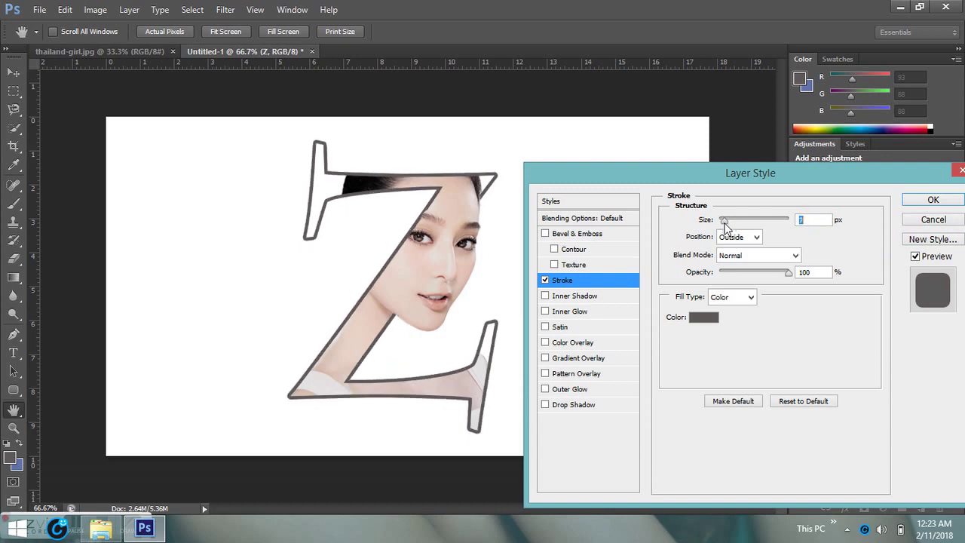
drag(725, 226, 723, 226)
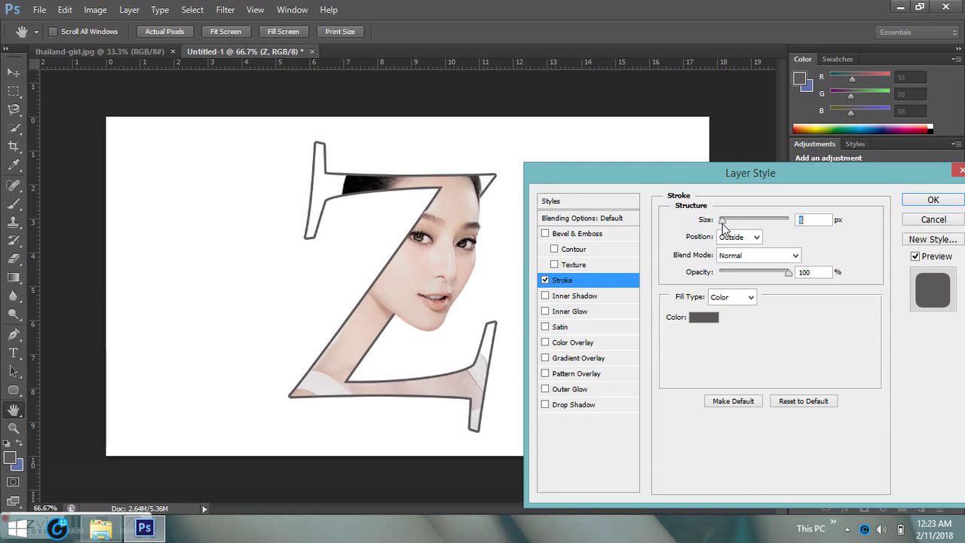
click(933, 200)
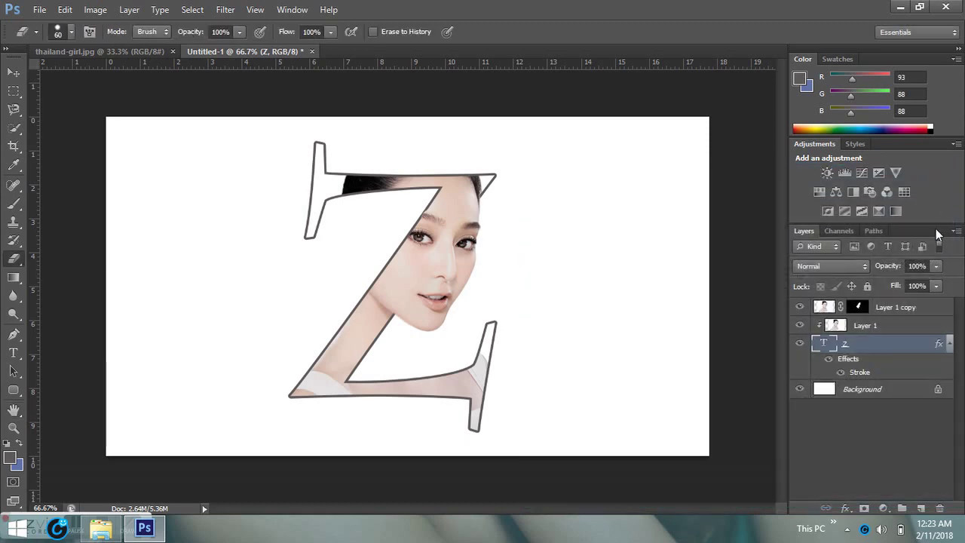
Reopen the Z layer's Stroke effect and raise its size to about 9 px
click(859, 307)
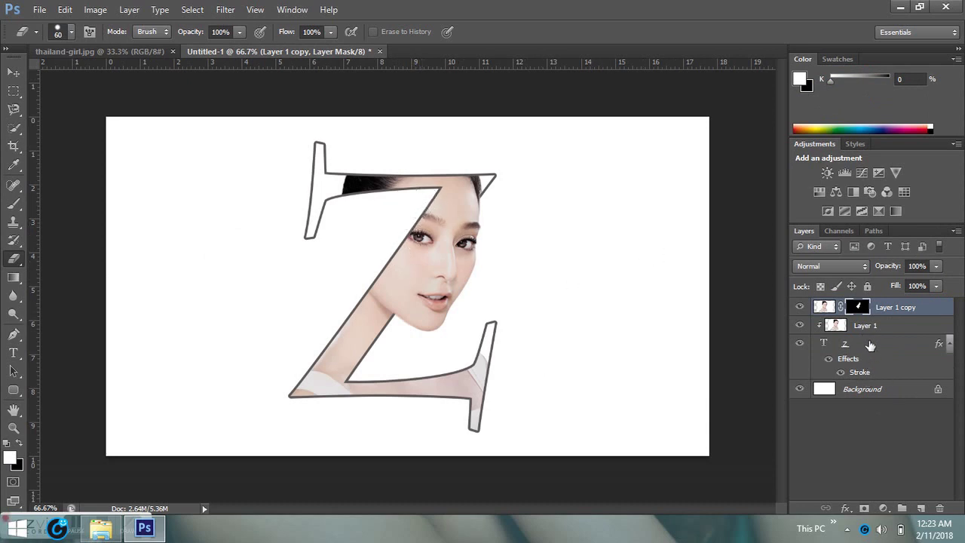
click(861, 374)
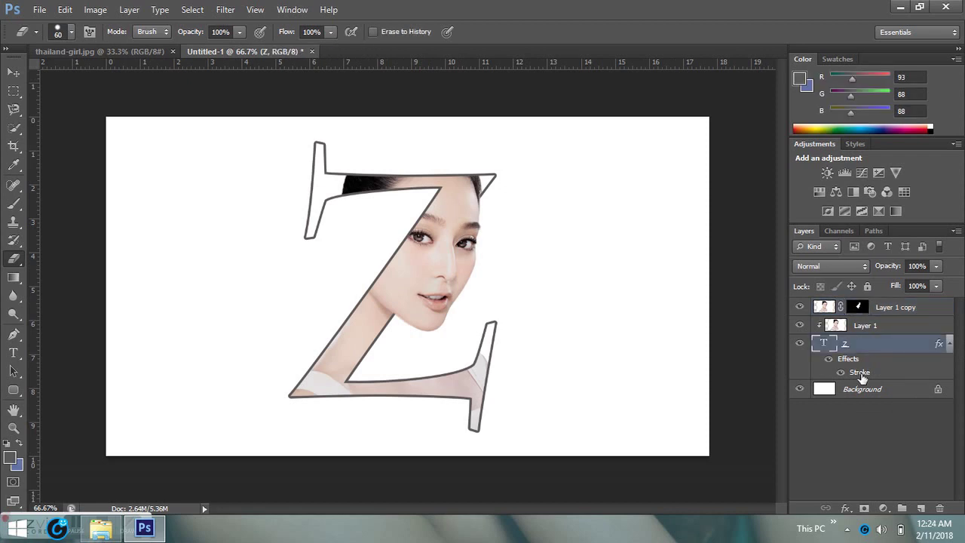
double_click(860, 374)
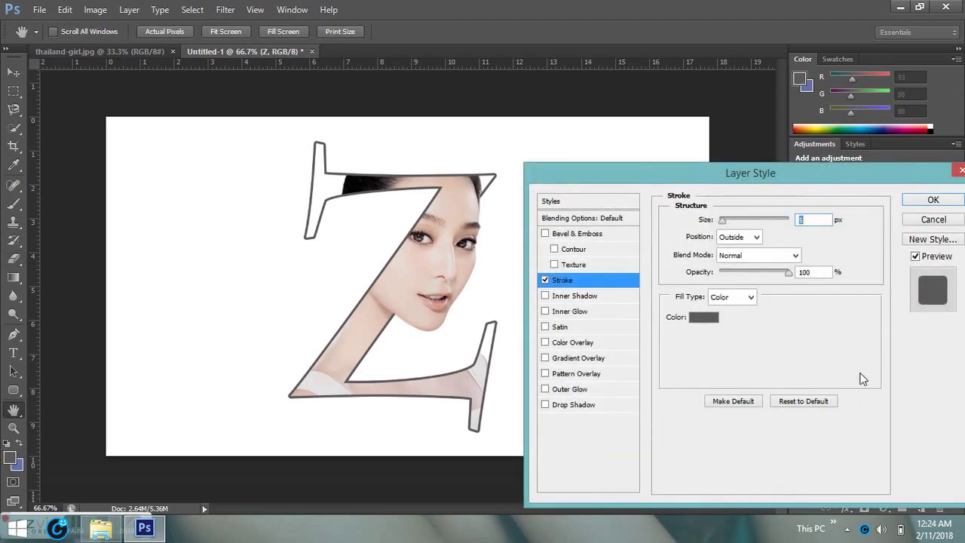
drag(724, 225, 727, 226)
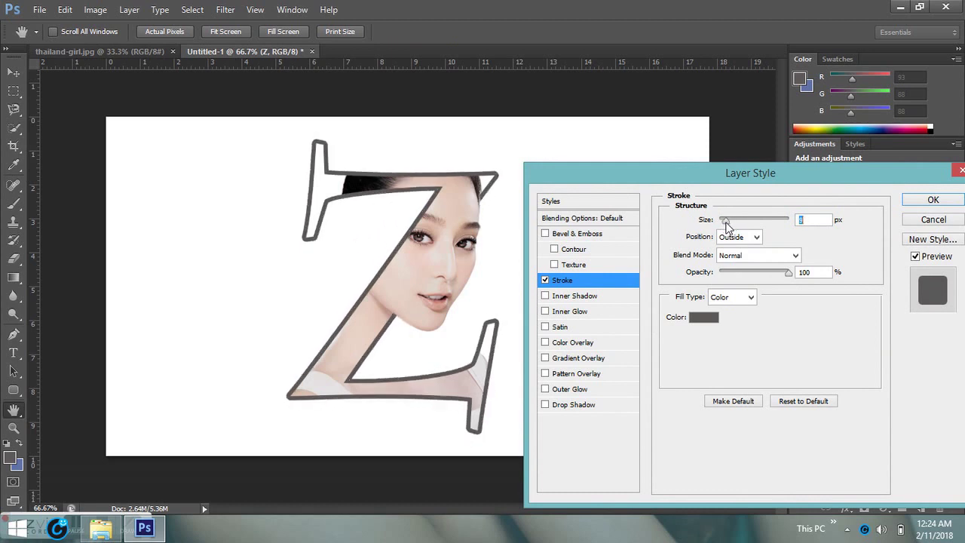
drag(727, 226, 724, 226)
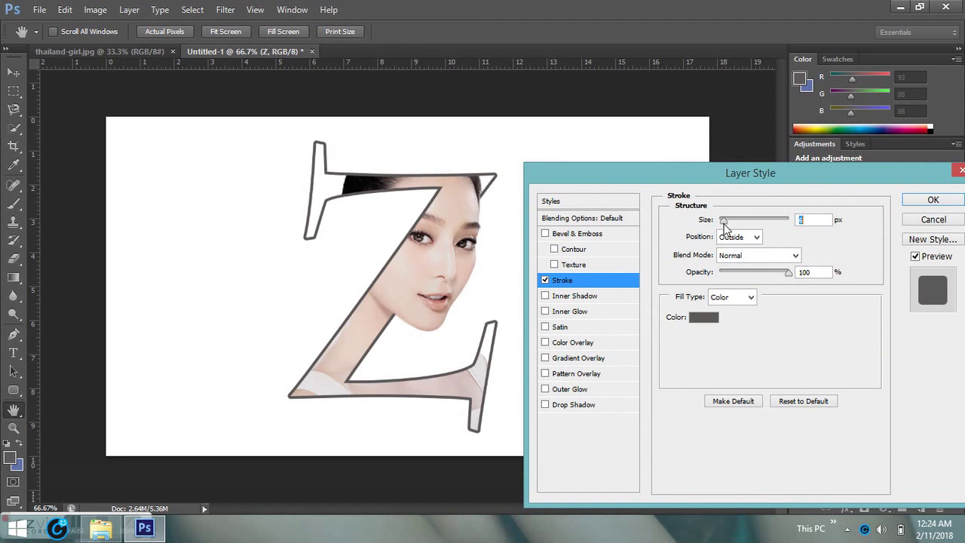
drag(725, 226, 728, 226)
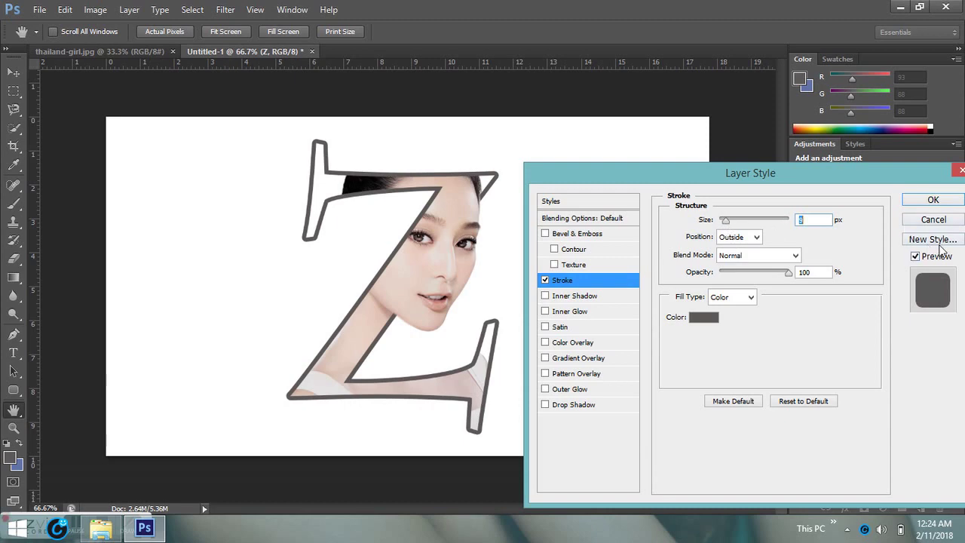
click(938, 201)
click(934, 201)
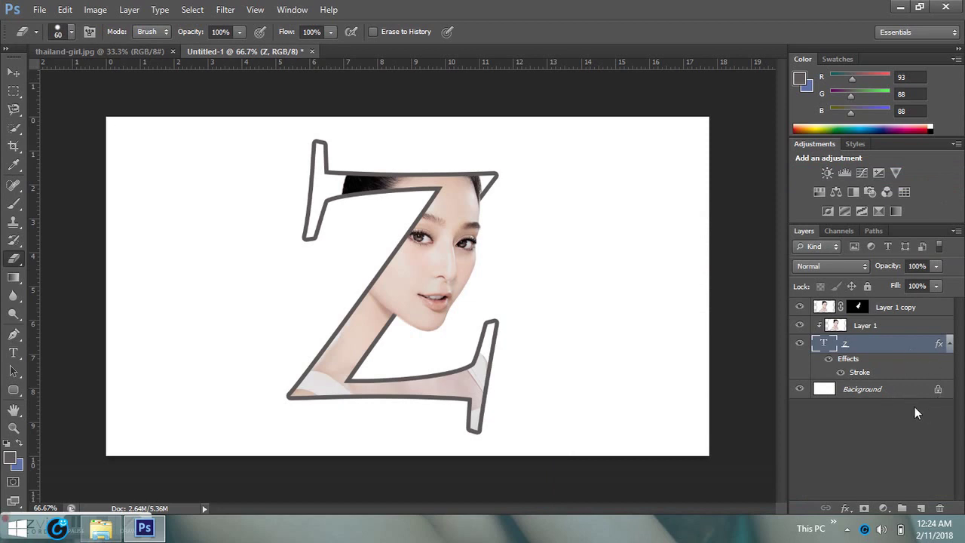
click(12, 354)
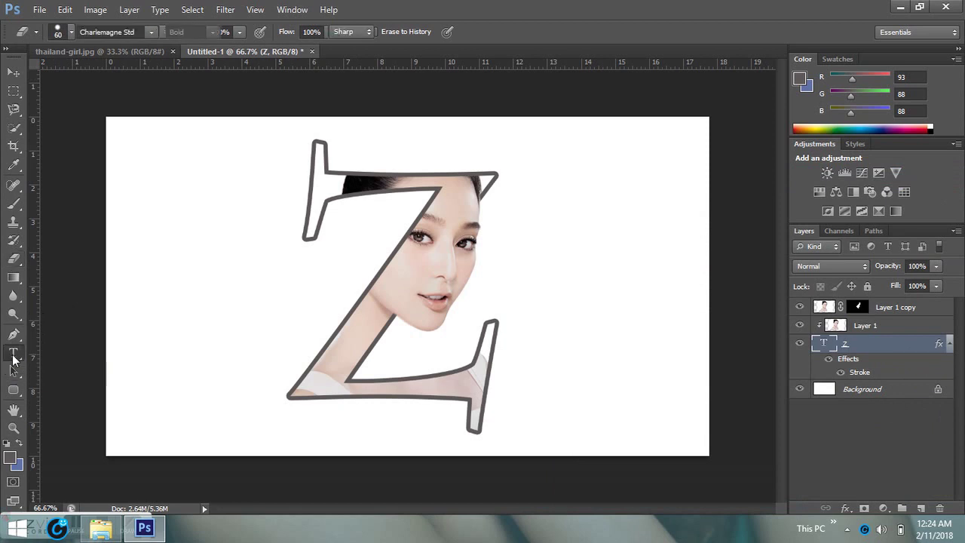
Type the spaced text 'L E T T E R' left of the Z and shift it right
click(155, 290)
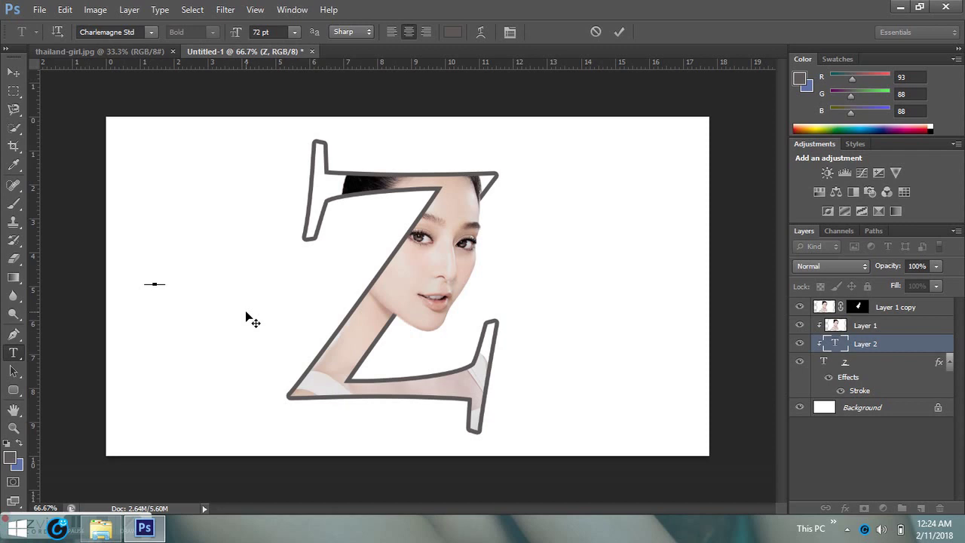
text(L)
drag(909, 345, 905, 305)
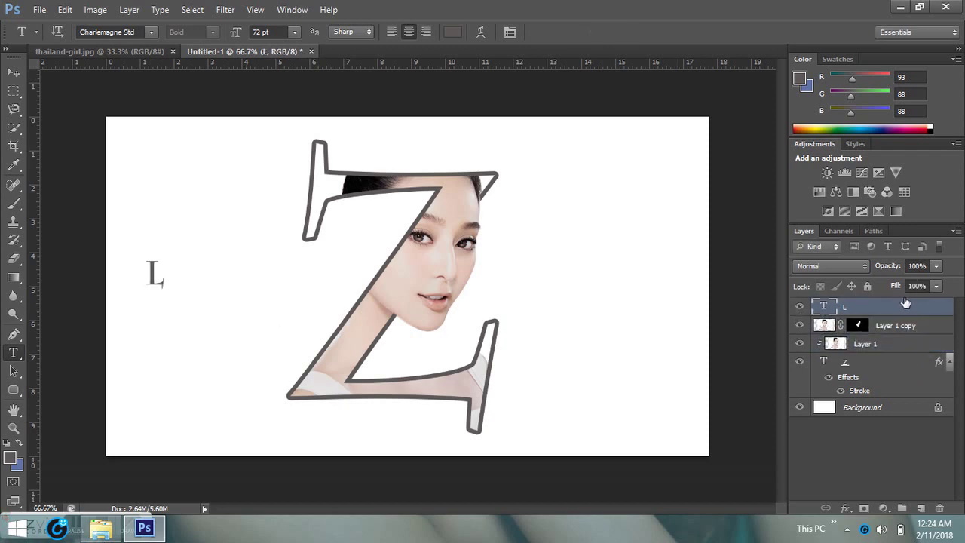
click(166, 272)
text(E T T E R)
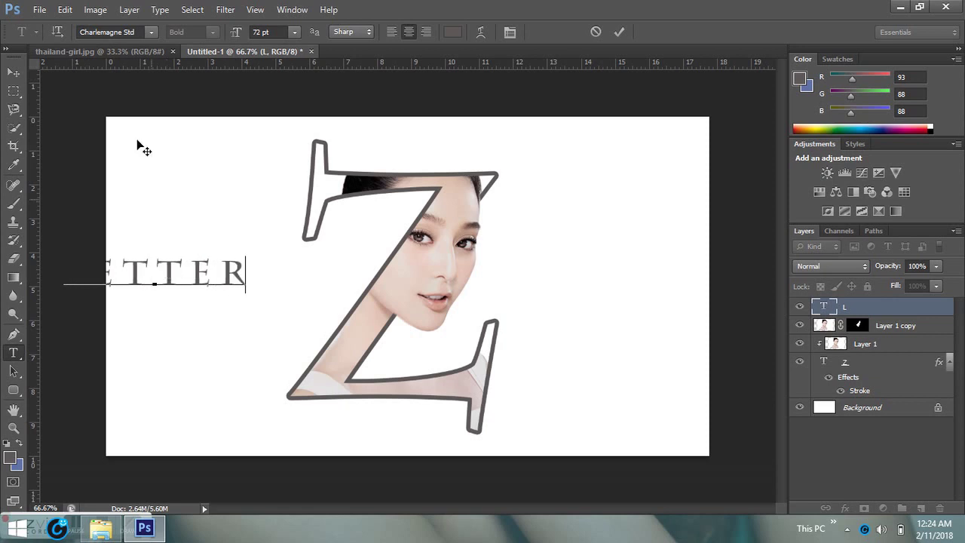
click(13, 71)
drag(162, 277, 229, 275)
Type the spaced text 'P O R T R A I T' to the right of the Z
click(12, 352)
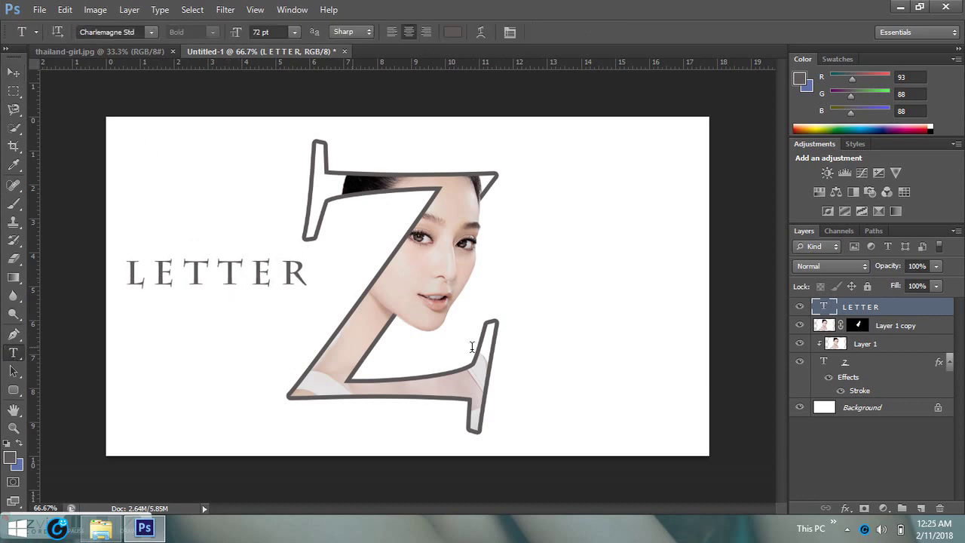
click(514, 271)
text(P )
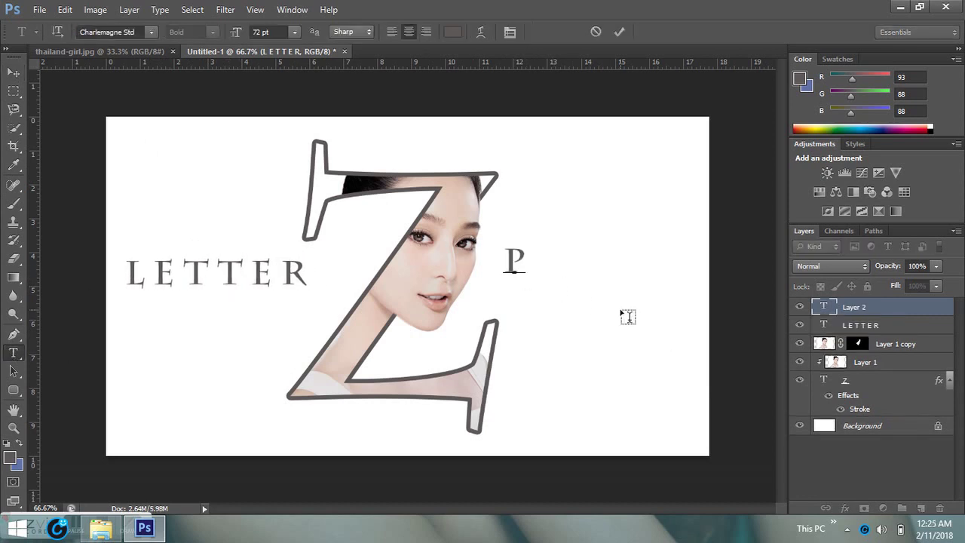
text(O R T )
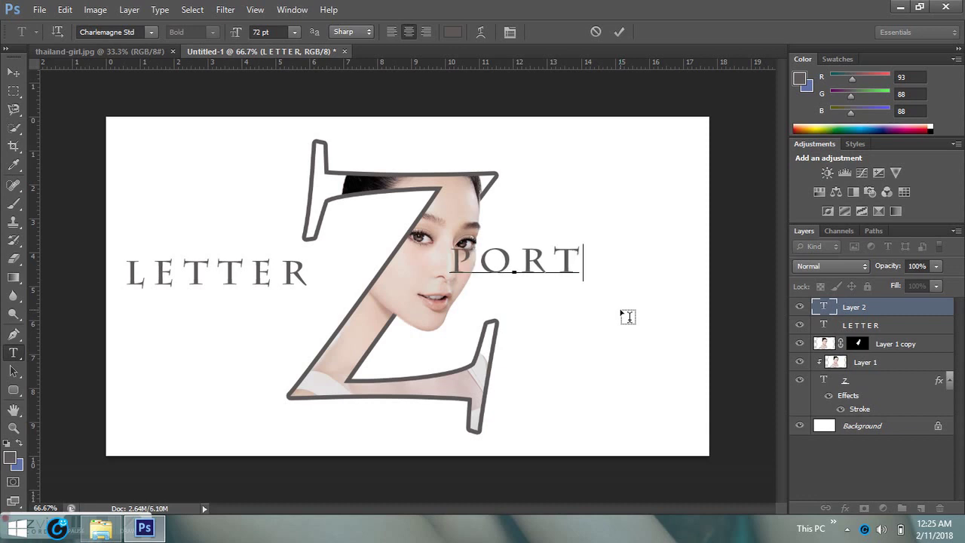
text(R A )
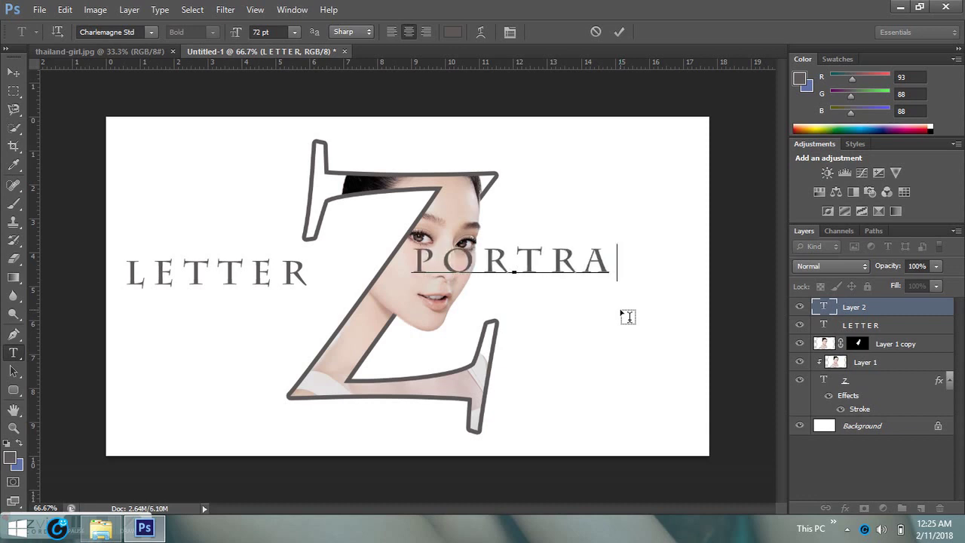
text(I T)
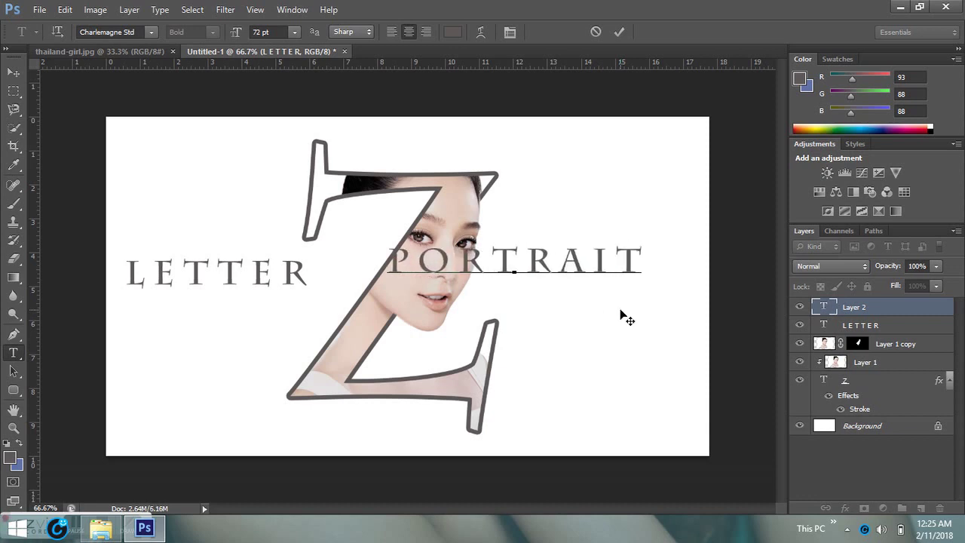
click(14, 71)
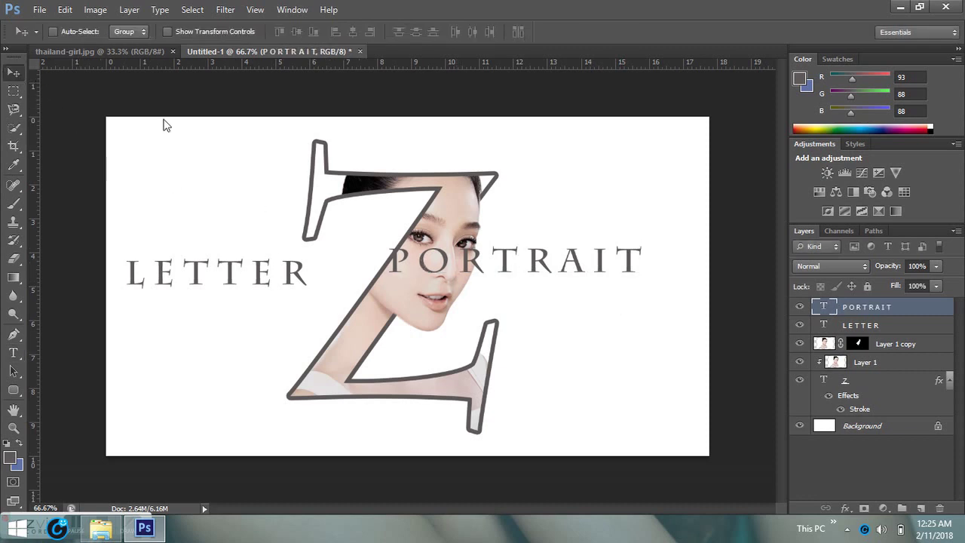
Move PORTRAIT right and down and scale it to about three-quarters size
drag(526, 270, 617, 279)
key(ctrl+t)
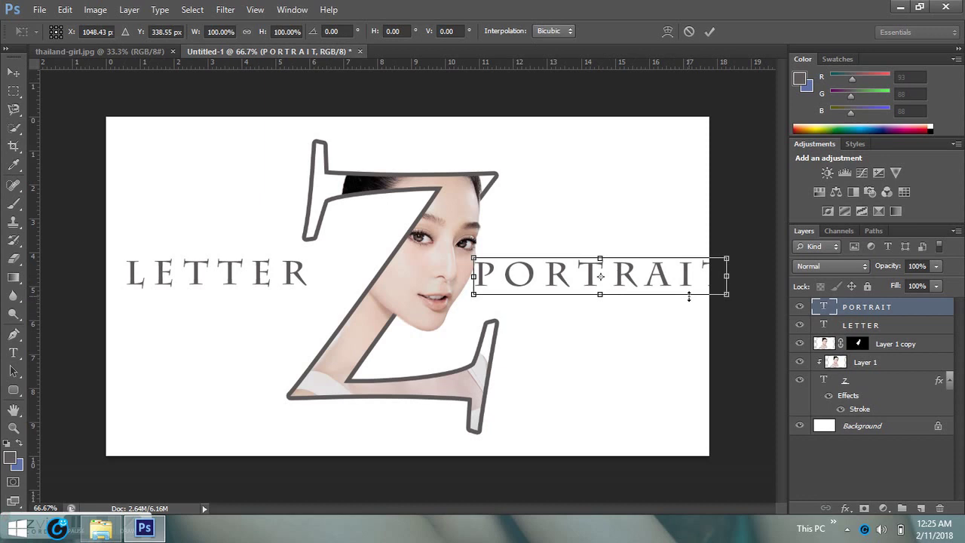
drag(726, 294, 695, 293)
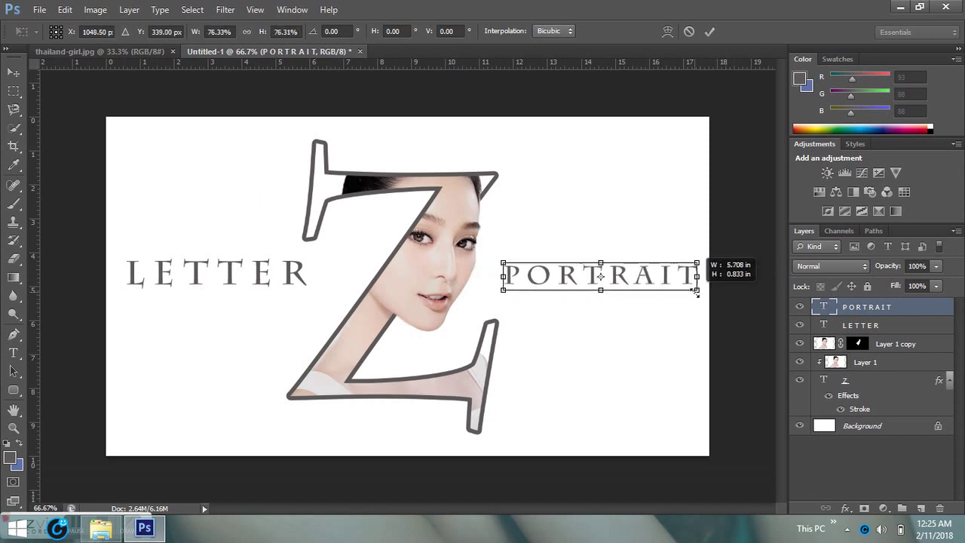
click(709, 32)
key(t)
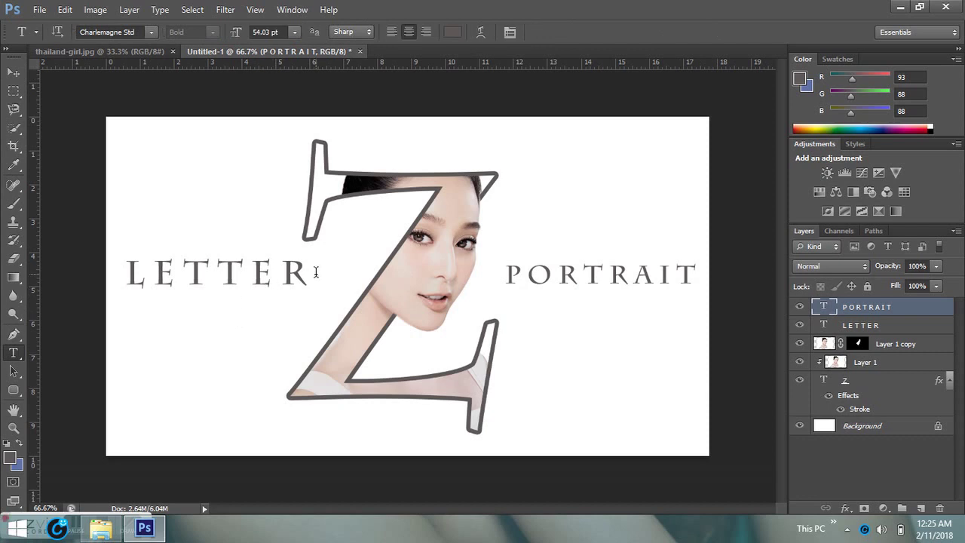
key(ctrl+t)
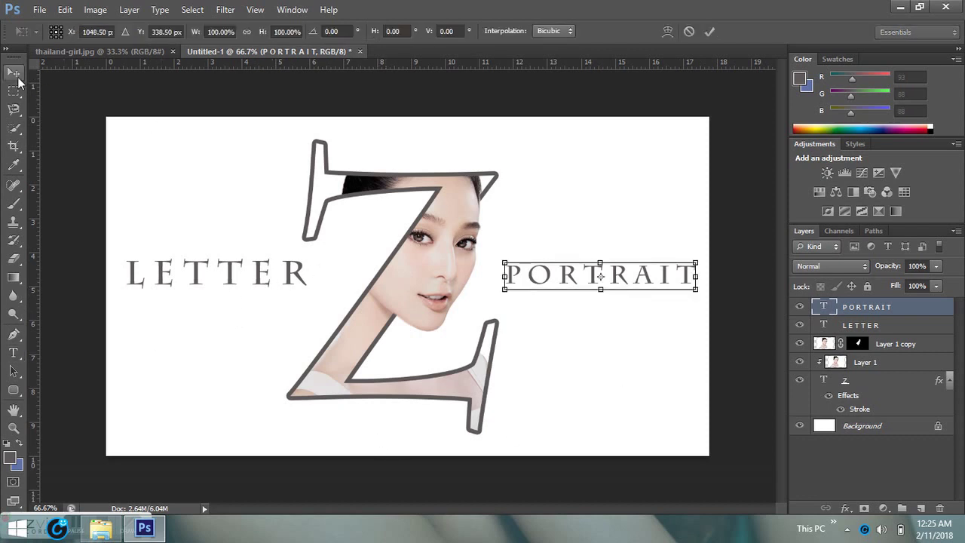
key(Return)
click(13, 352)
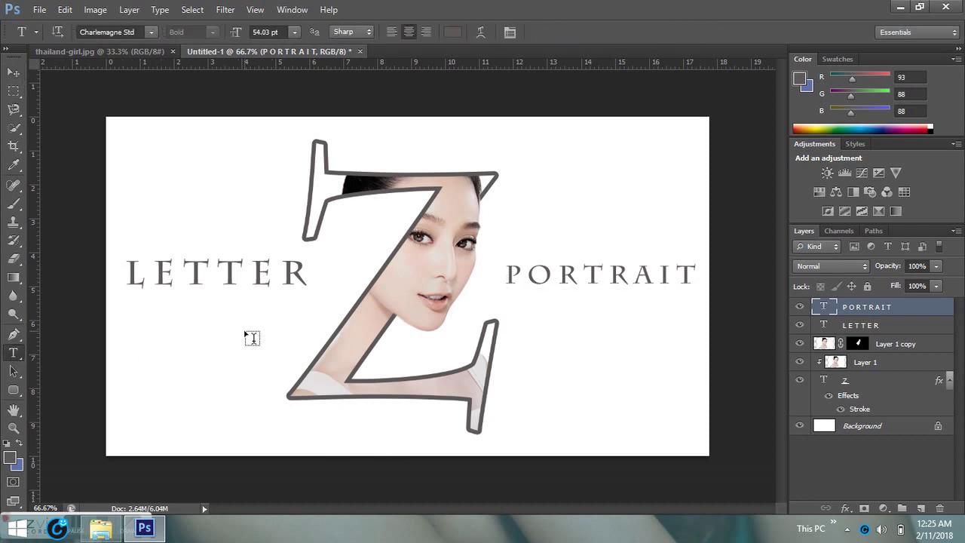
click(6, 71)
key(ctrl+t)
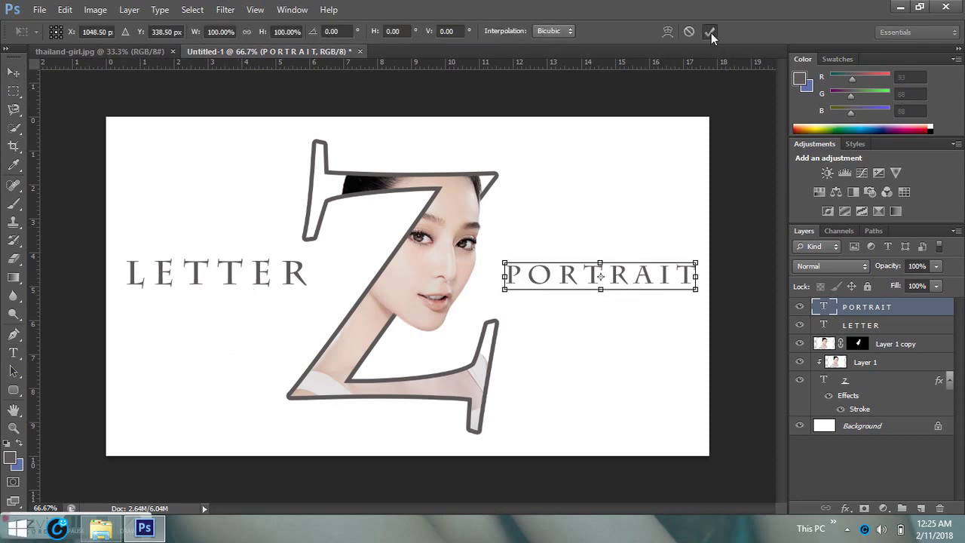
click(710, 30)
Scale the LETTER text down to about 76%
click(879, 326)
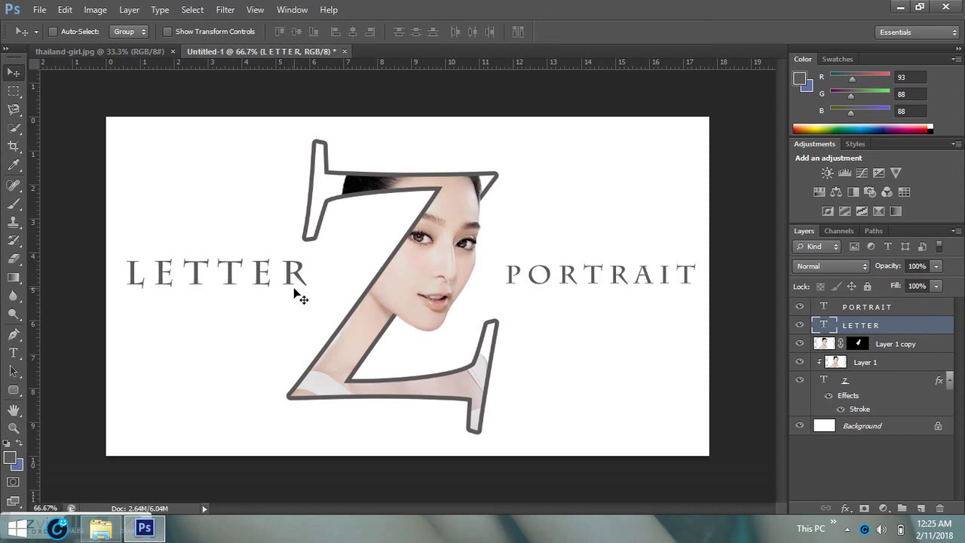
key(ctrl+t)
drag(303, 288, 277, 262)
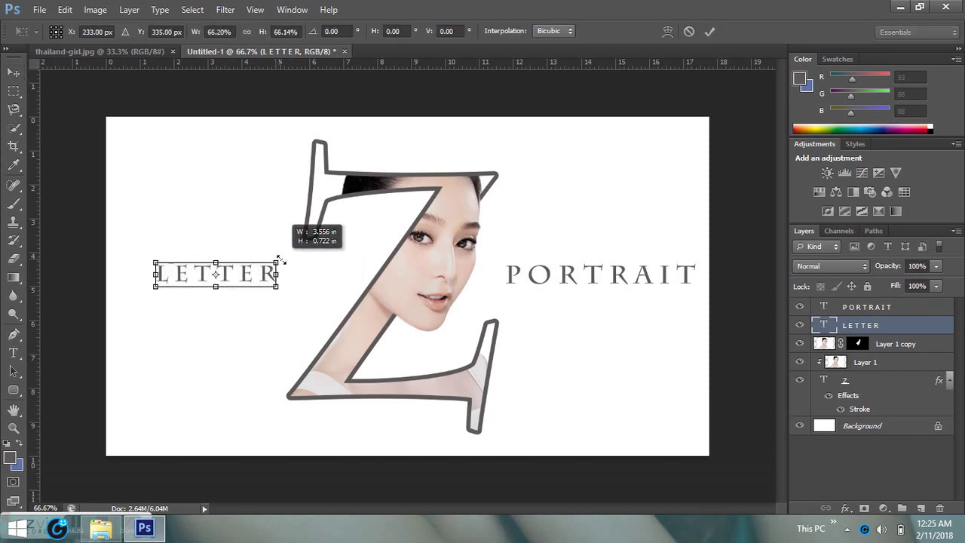
drag(277, 261, 287, 261)
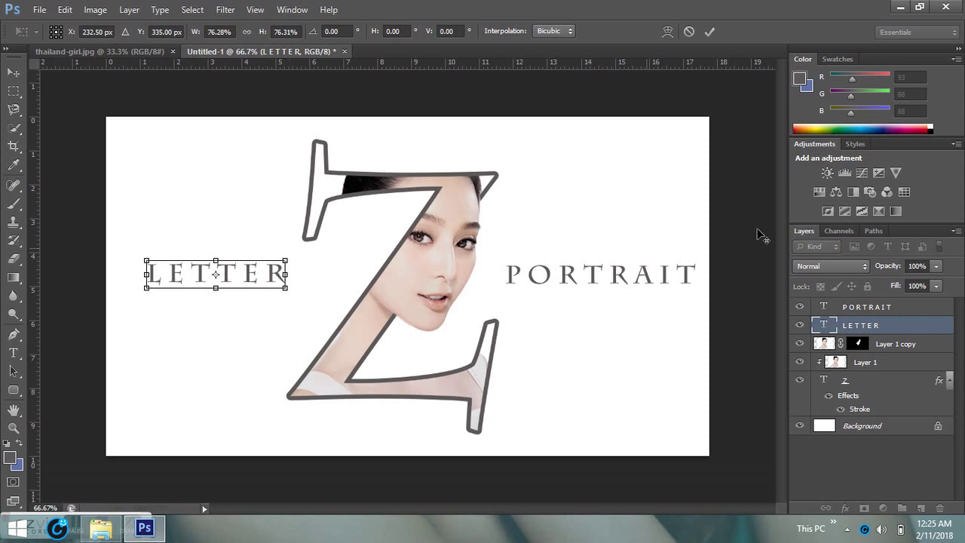
click(708, 32)
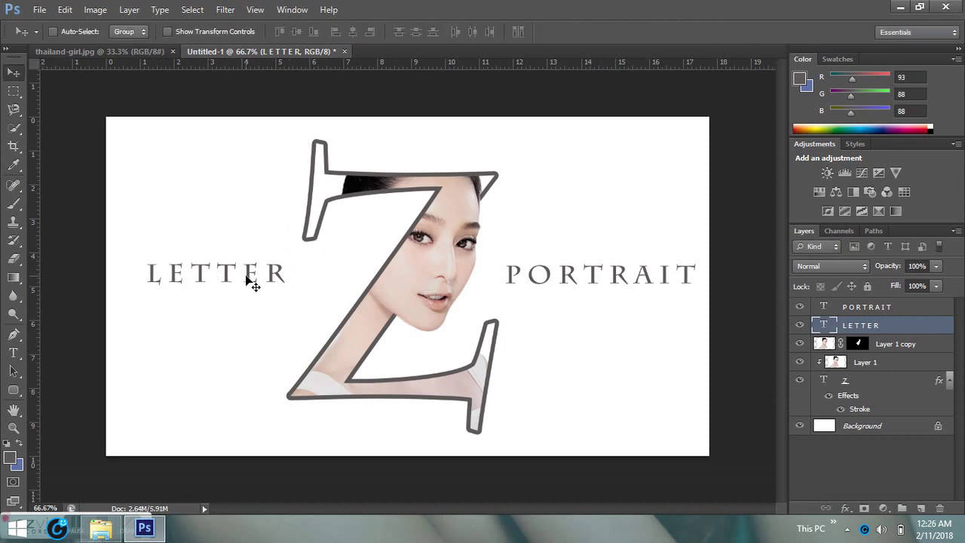
Move LETTER slightly down and right and PORTRAIT slightly down
drag(245, 278, 233, 287)
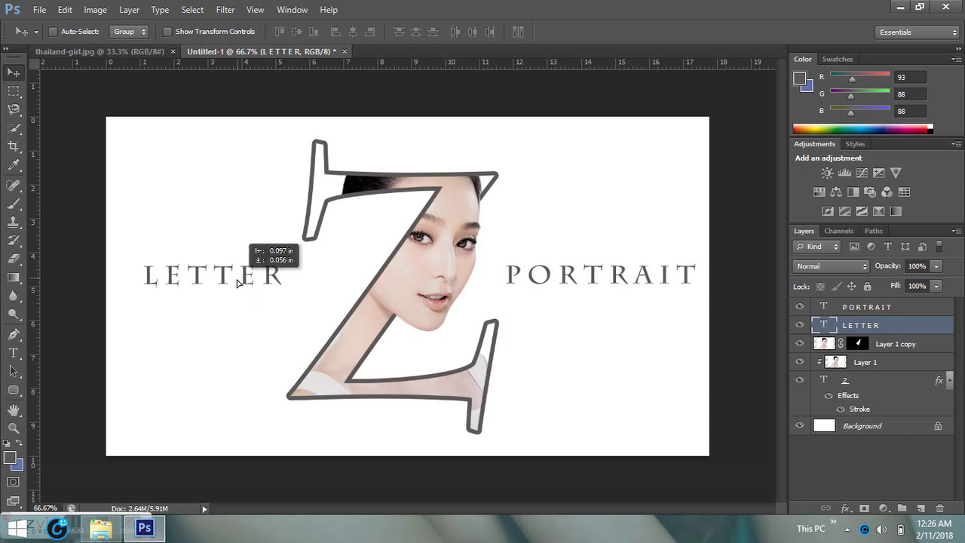
right_click(558, 279)
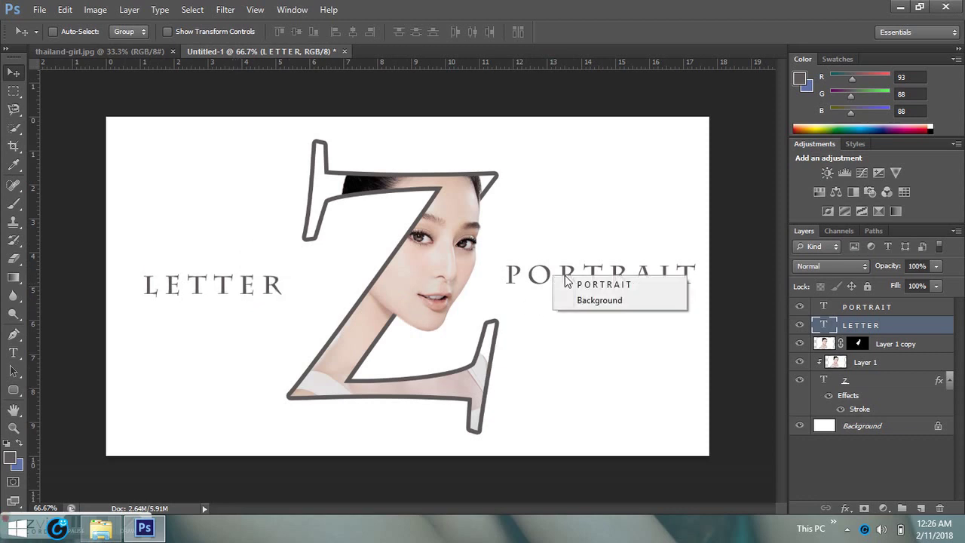
click(568, 278)
drag(577, 278, 567, 288)
right_click(270, 293)
click(292, 296)
drag(289, 297, 293, 296)
key(shift+Right)
key(shift+Right)
key(shift+Right)
key(shift+Right)
key(shift+Right)
key(shift+Right)
key(shift+Right)
key(shift+Right)
key(shift+Right)
key(shift+Right)
key(shift+Right)
key(shift+Right)
key(shift+Right)
key(shift+Right)
Lower PORTRAIT about 25 px and nudge it beside the Z's lower arm
right_click(523, 296)
click(532, 301)
key(shift+Left)
key(shift+Left)
key(shift+Left)
key(shift+Left)
key(shift+Left)
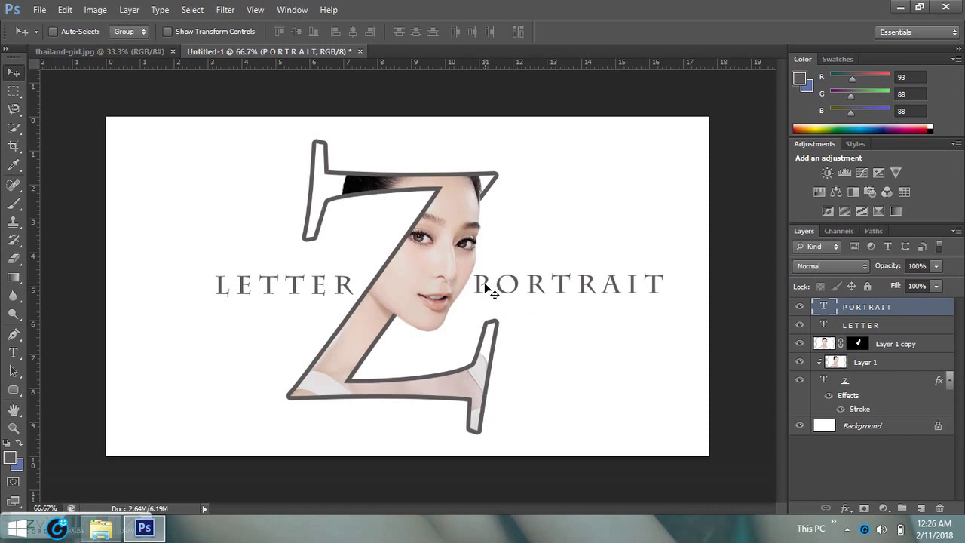
drag(537, 289, 536, 303)
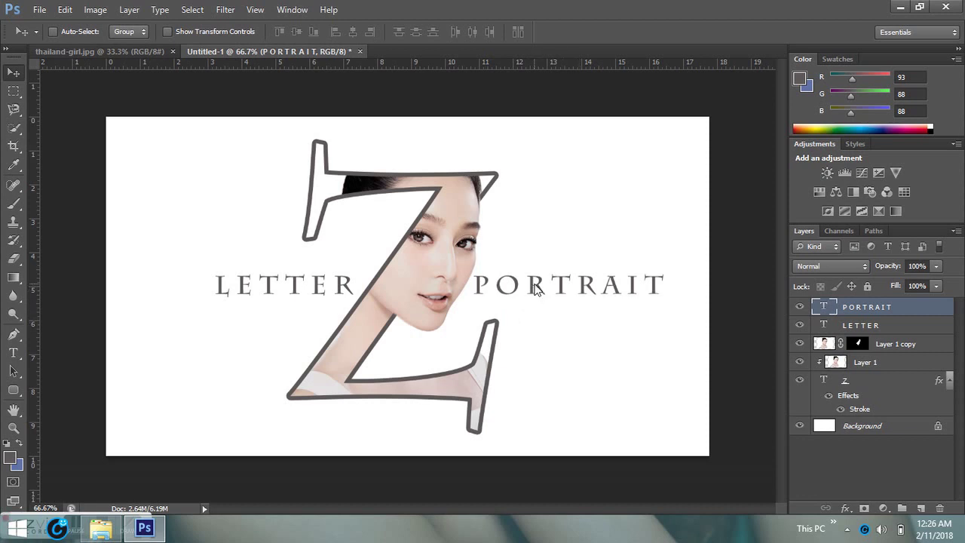
key(Right)
key(Right)
key(Right)
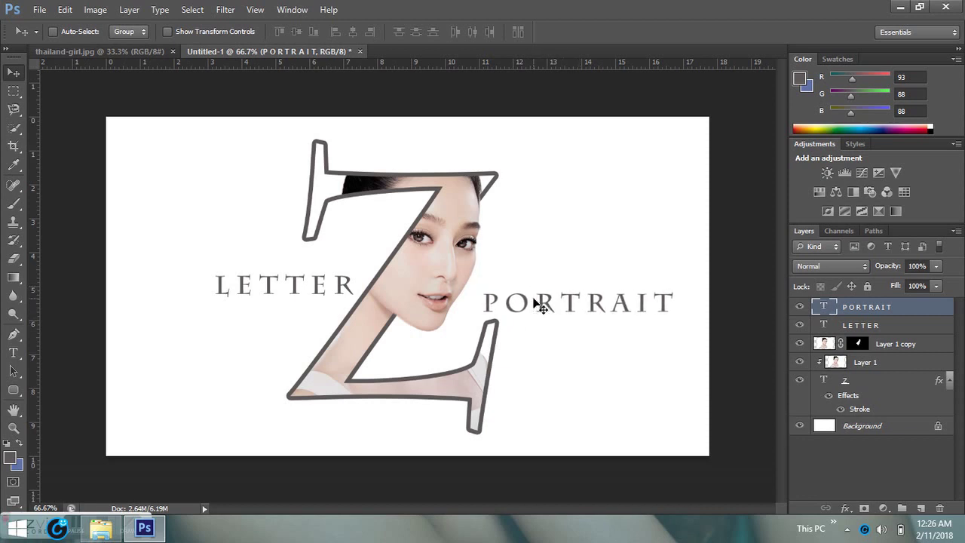
key(Right)
key(Right)
key(Right)
key(Right)
key(Right)
key(Right)
key(Right)
key(Right)
key(Right)
key(Down)
key(Down)
key(Down)
key(Down)
key(Down)
key(Down)
key(Down)
key(Down)
key(Down)
key(Down)
key(Down)
key(Down)
key(Up)
key(Up)
key(Up)
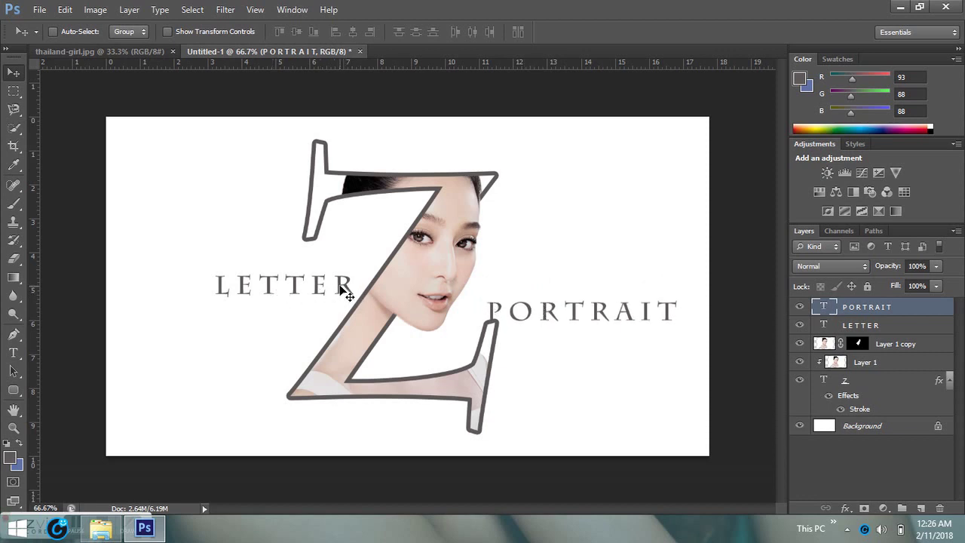
Raise LETTER and nudge it left against the Z's upper-left arm
right_click(345, 290)
click(355, 295)
drag(344, 285, 333, 247)
key(Left)
key(Left)
key(Left)
key(Left)
key(Left)
key(Left)
key(Left)
key(Left)
key(Left)
key(Left)
key(Left)
key(Left)
key(Left)
key(Left)
key(Left)
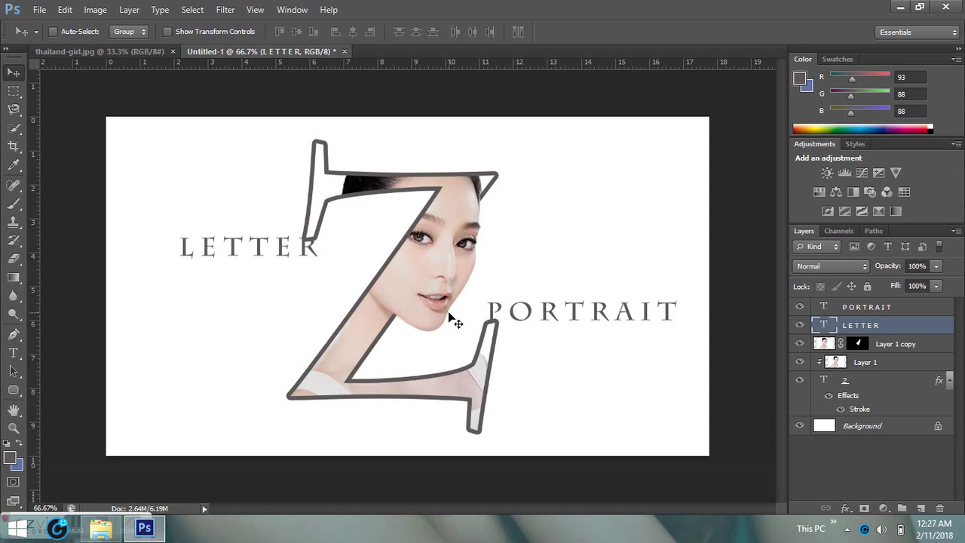
key(Left)
key(Left)
key(Left)
key(Left)
key(Left)
key(Left)
key(Left)
key(Left)
key(Left)
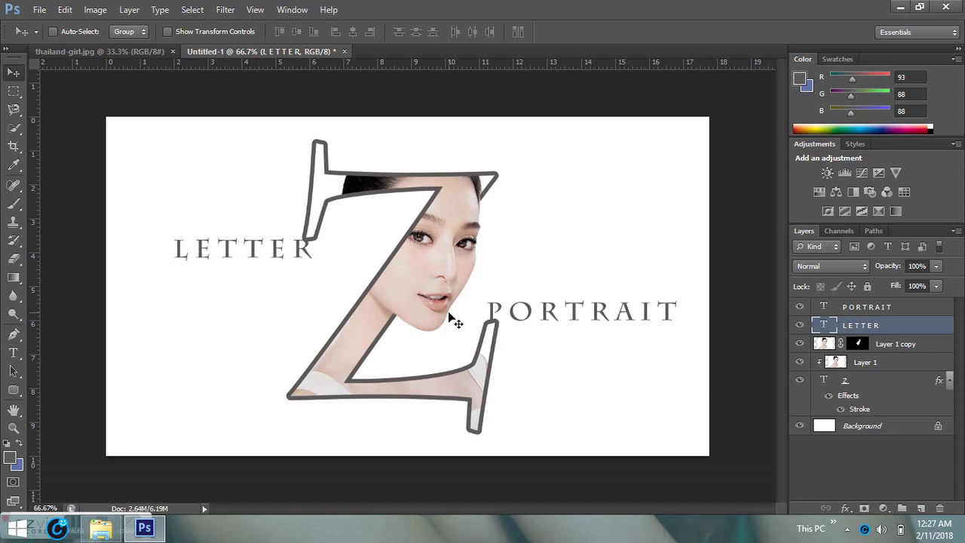
key(Up)
key(Up)
key(Up)
key(Up)
key(Up)
key(Up)
key(Up)
key(Up)
key(Up)
key(Up)
key(Up)
key(Up)
key(Left)
key(Left)
key(Left)
key(Left)
key(Left)
key(Left)
key(Left)
key(Left)
key(Left)
key(Left)
key(Left)
key(Left)
key(Left)
key(Right)
key(Right)
key(Left)
key(Right)
key(Right)
key(Left)
key(Left)
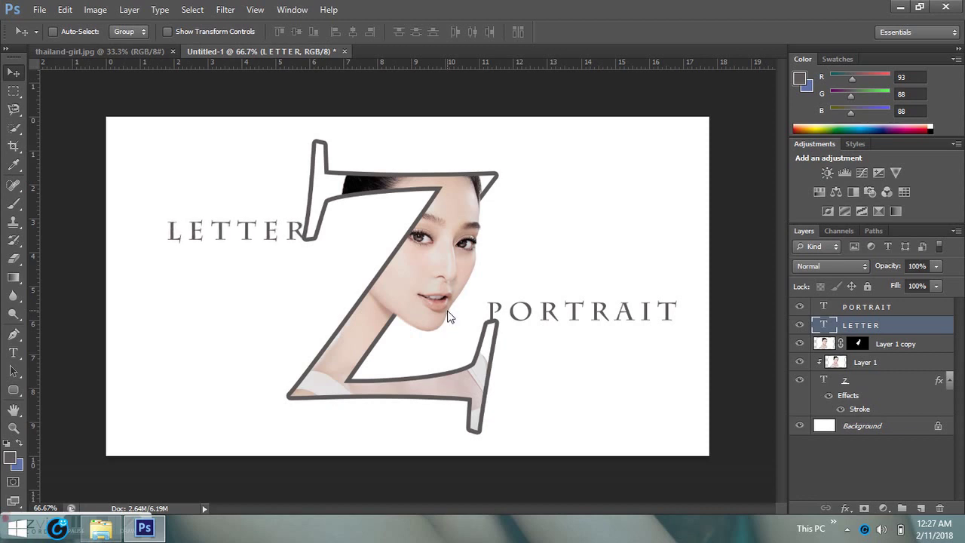
key(Left)
key(Left)
key(Left)
key(Left)
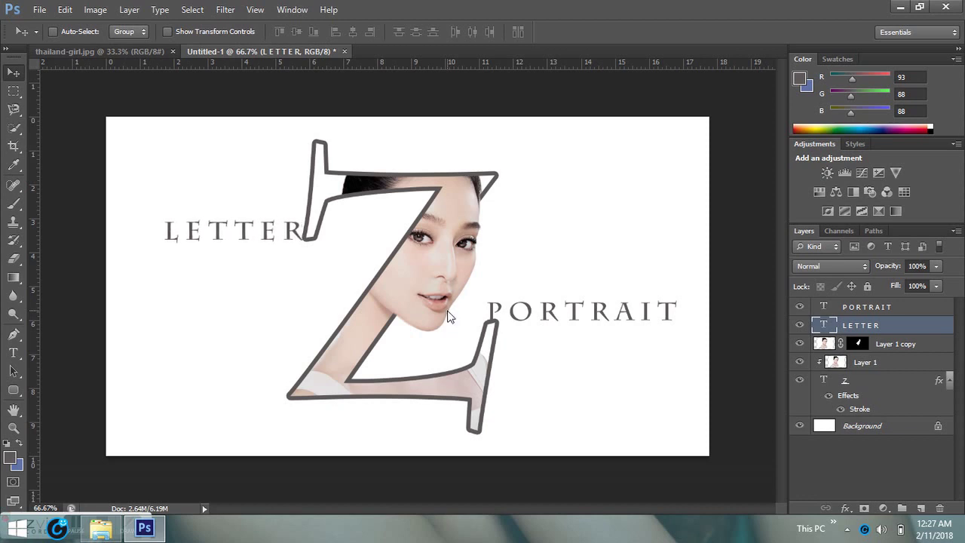
key(Right)
key(Right)
key(Right)
key(Left)
key(Left)
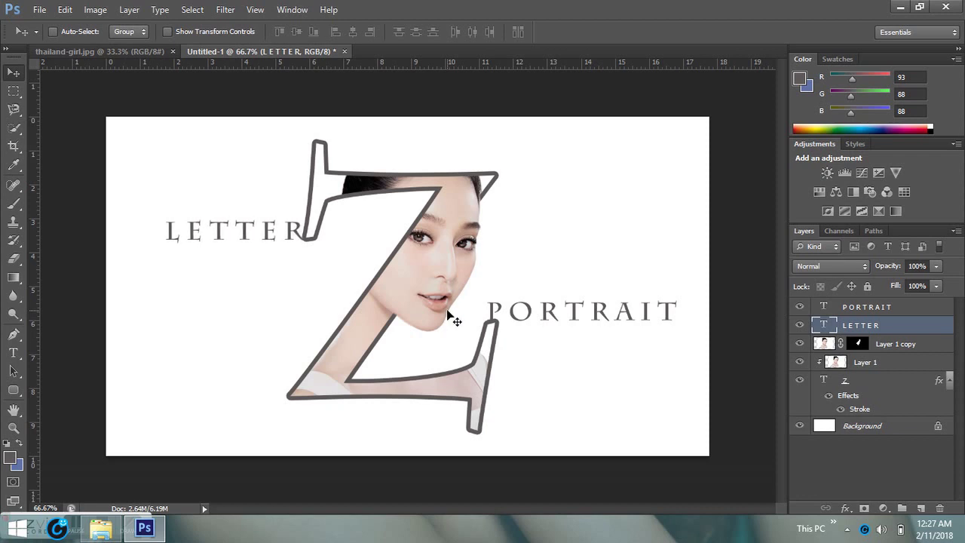
key(Right)
key(Left)
key(Right)
key(Left)
key(Right)
key(Left)
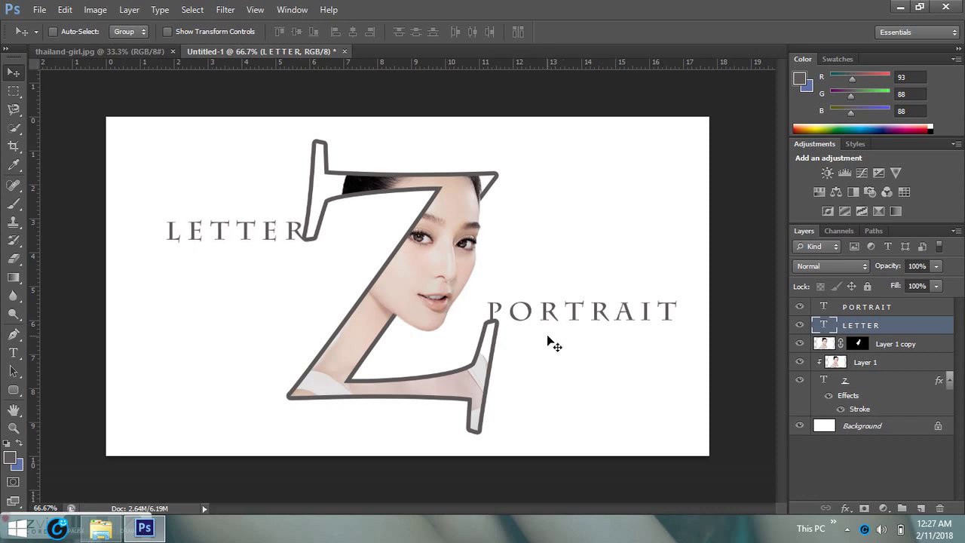
Fine-tune PORTRAIT's horizontal position and zoom in to check placement
right_click(498, 309)
click(510, 313)
key(Right)
key(Right)
key(Right)
key(Right)
key(Right)
key(Right)
key(Right)
key(Right)
key(Right)
key(Right)
key(Right)
key(Right)
key(Right)
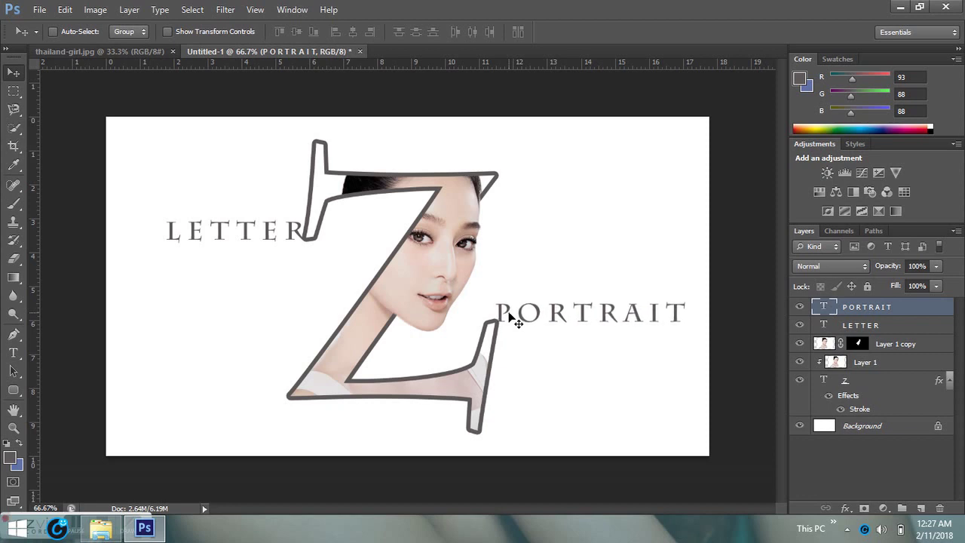
key(Left)
key(Left)
key(Left)
key(Left)
key(Left)
key(Left)
key(Left)
key(Left)
key(Left)
key(Left)
key(Left)
key(Left)
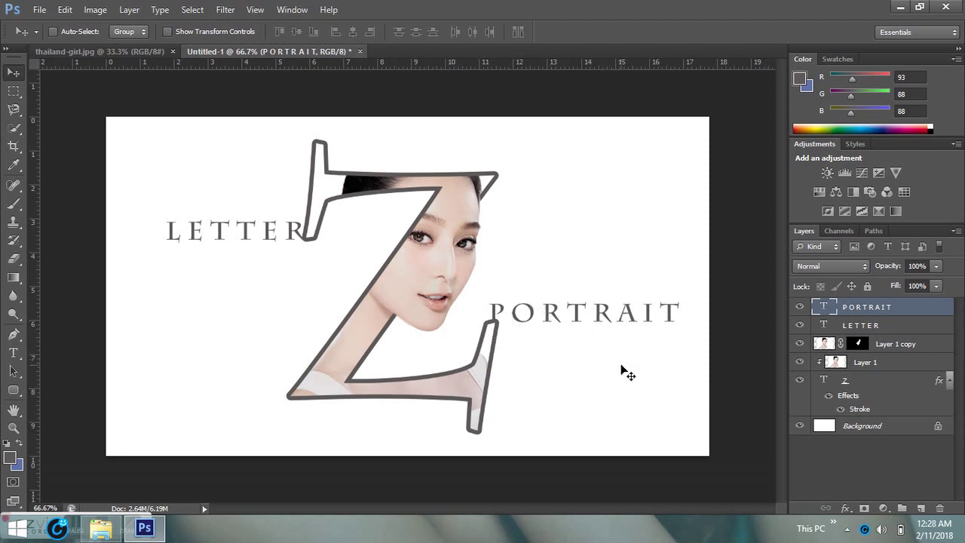
key(ctrl+plus)
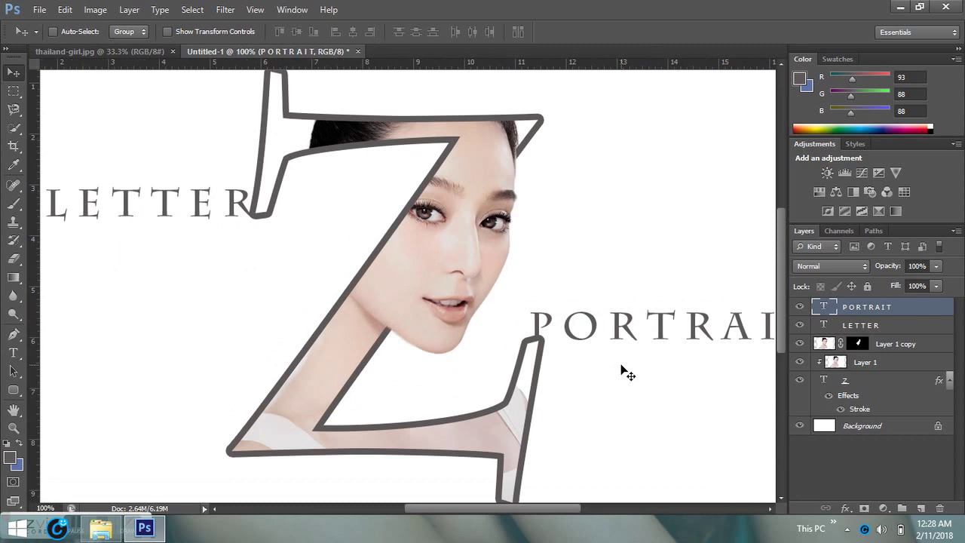
Merge all layers above Background into one, deselect, and reposition the merged artwork
key(ctrl+minus)
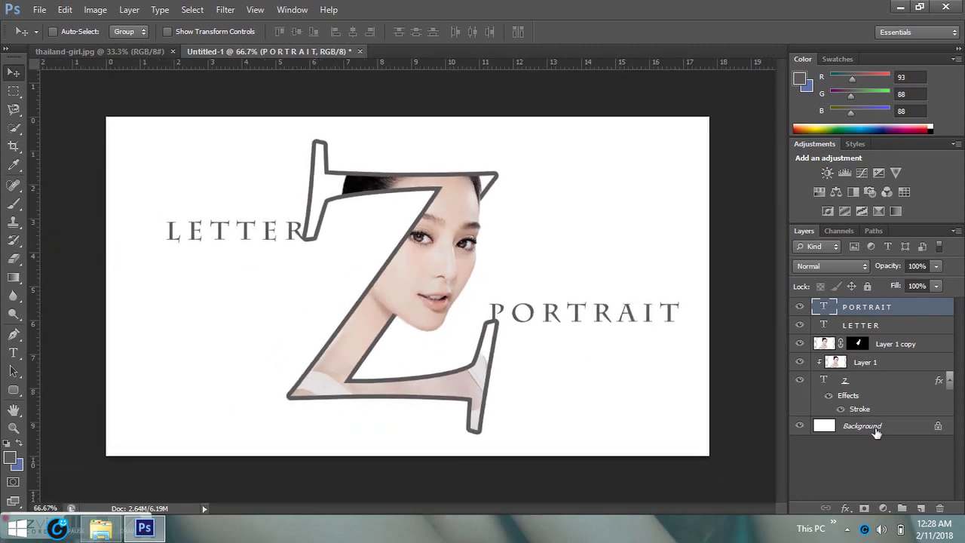
ctrl+click(868, 381)
ctrl+click(866, 362)
ctrl+click(859, 344)
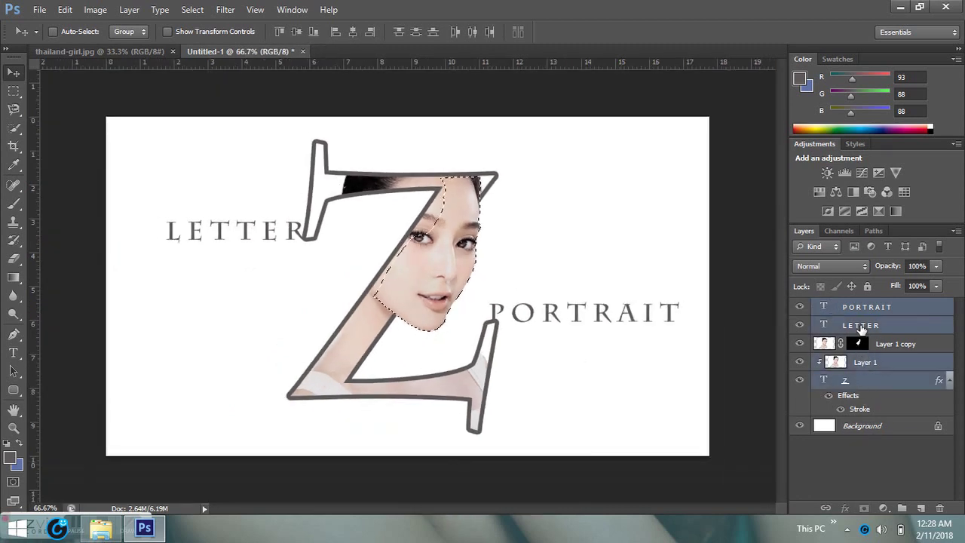
ctrl+click(896, 345)
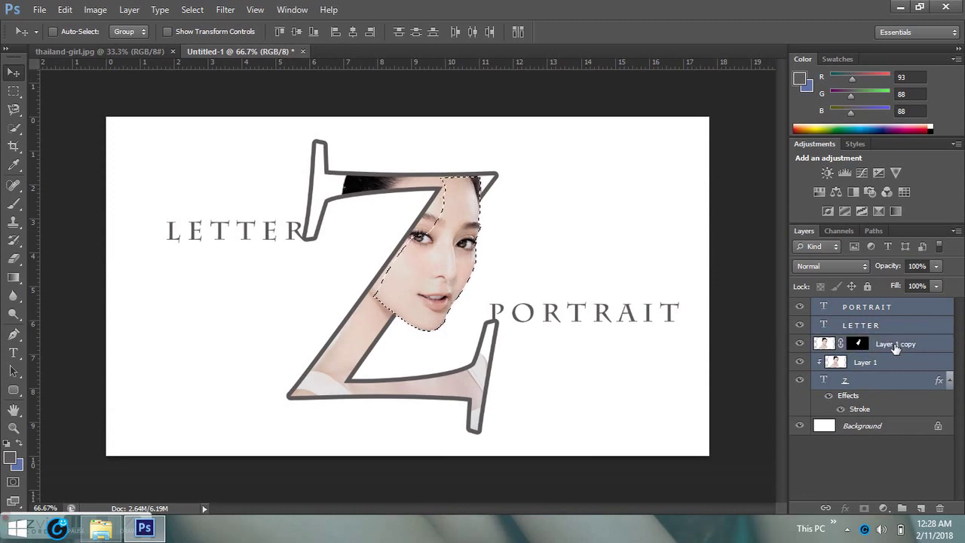
right_click(893, 345)
click(861, 347)
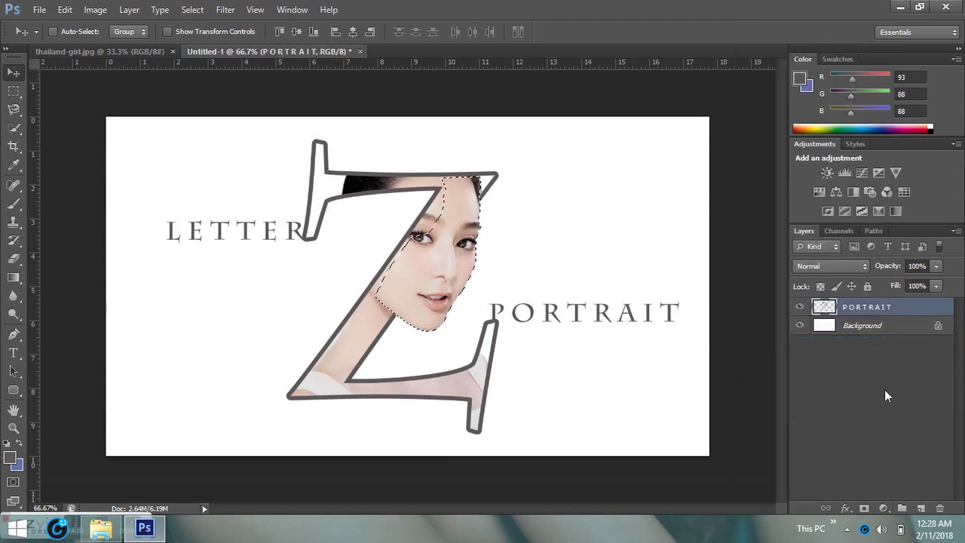
key(ctrl+d)
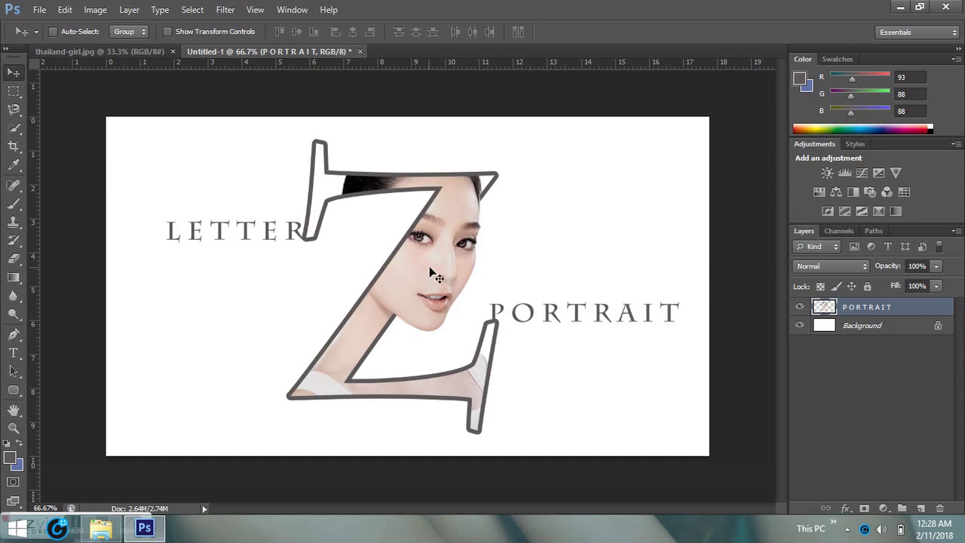
drag(431, 273, 424, 265)
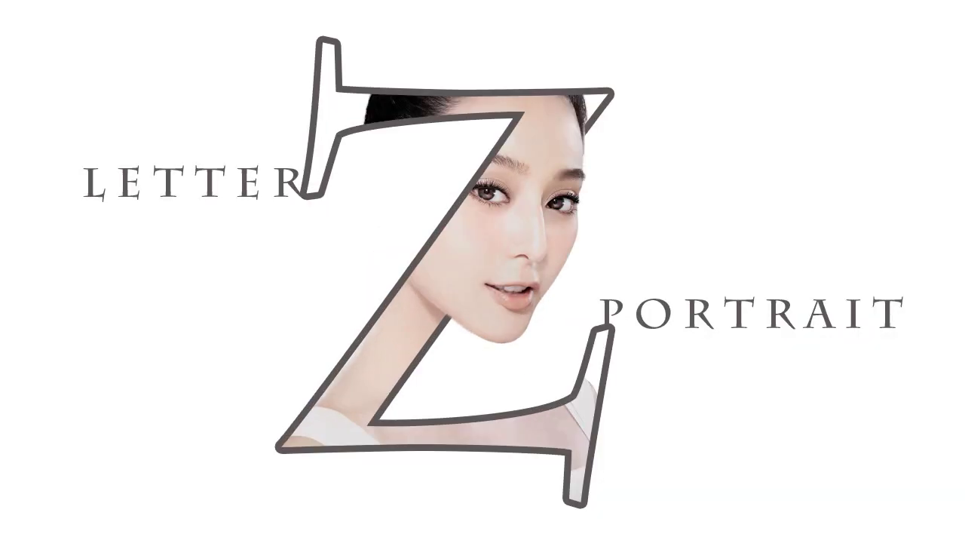